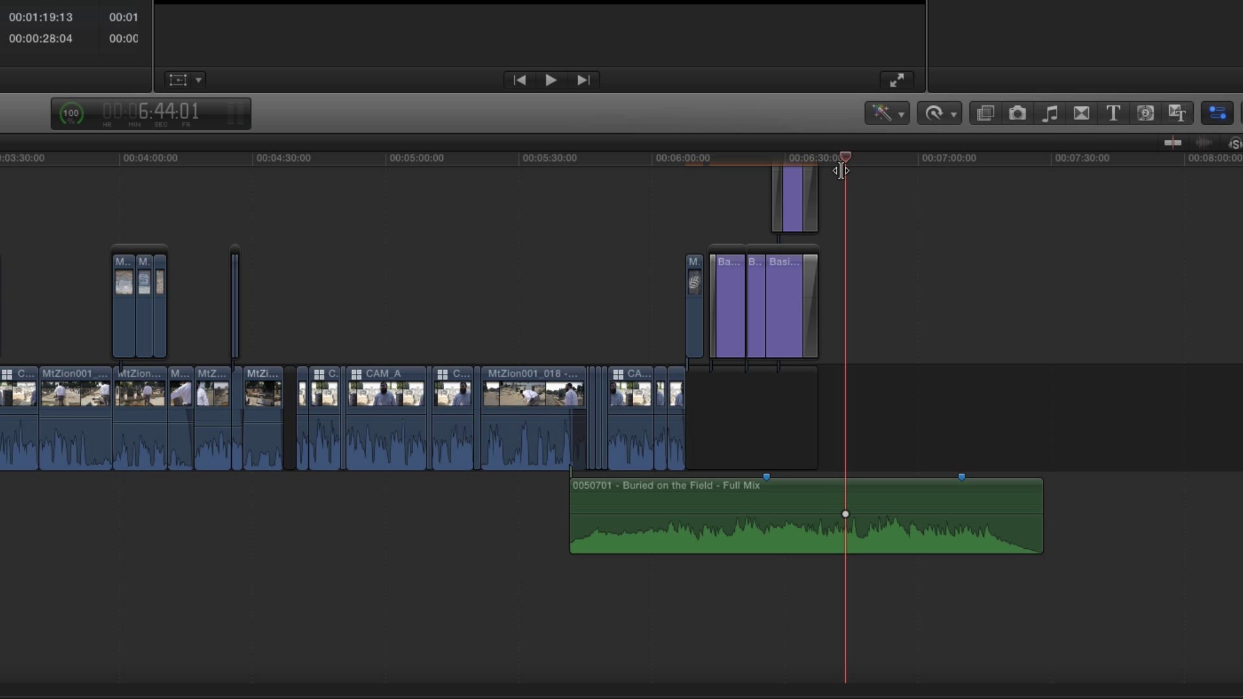
# Split the Buried on the Field music clip at 6:26:04.
pyautogui.press('super+equal')
pyautogui.press('super+equal')
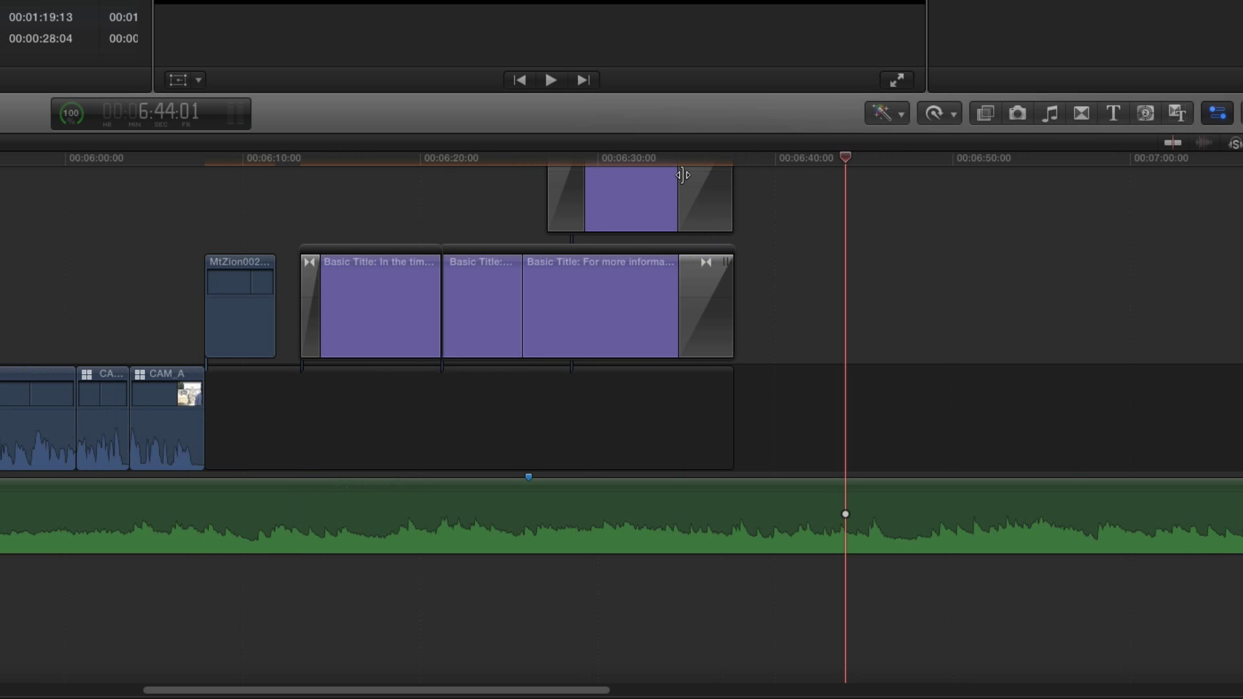
pyautogui.press('super+minus')
pyautogui.press('super+minus')
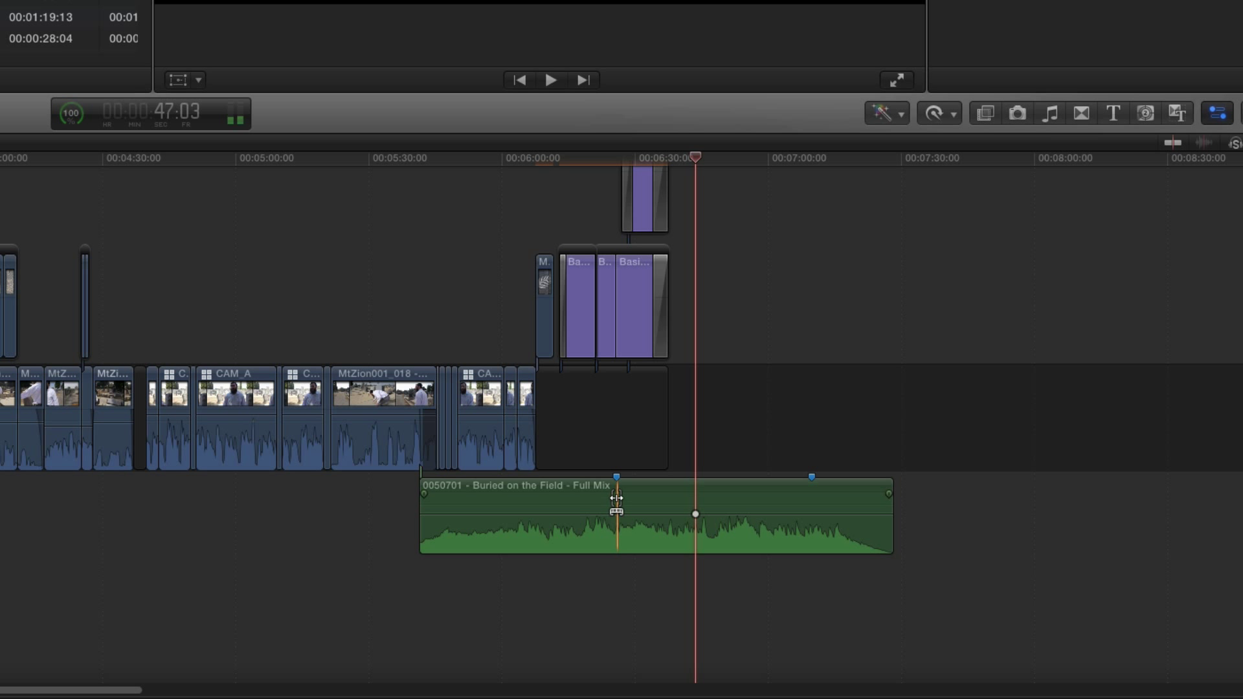
pyautogui.press('s')
pyautogui.press('s')
pyautogui.click(620, 494)
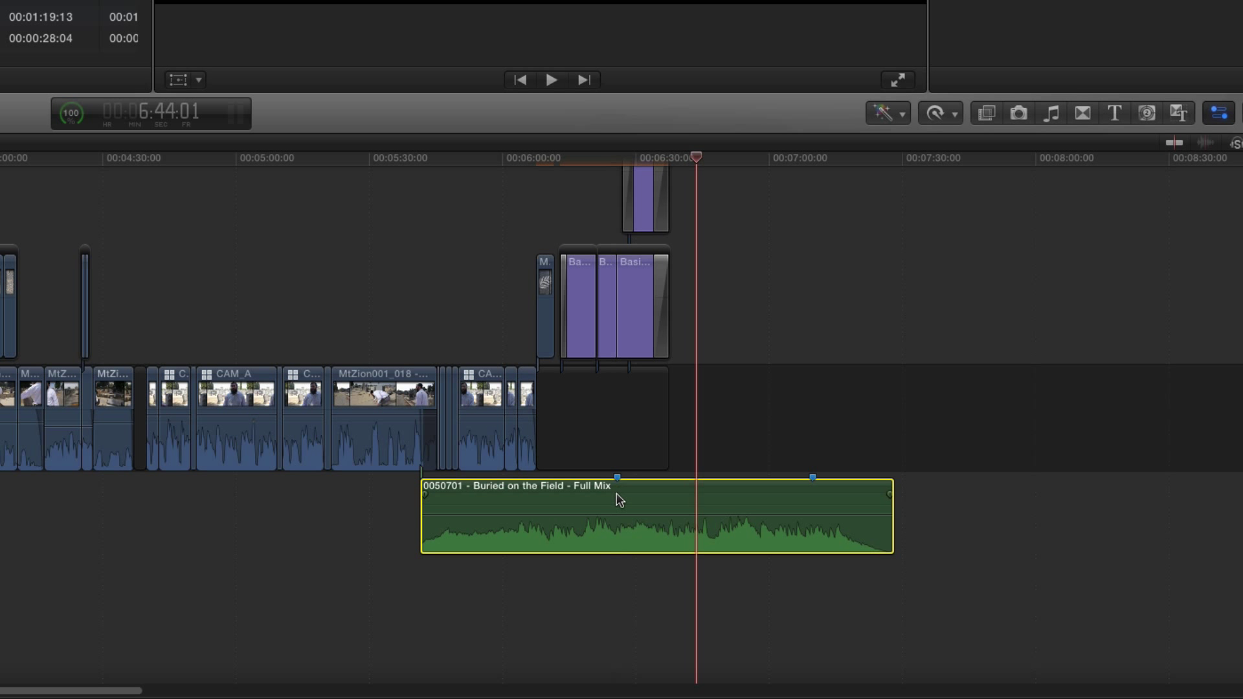
pyautogui.press('super+equal')
pyautogui.press('super+equal')
pyautogui.moveTo(455, 161); pyautogui.dragTo(381, 182)
pyautogui.press('super+b')
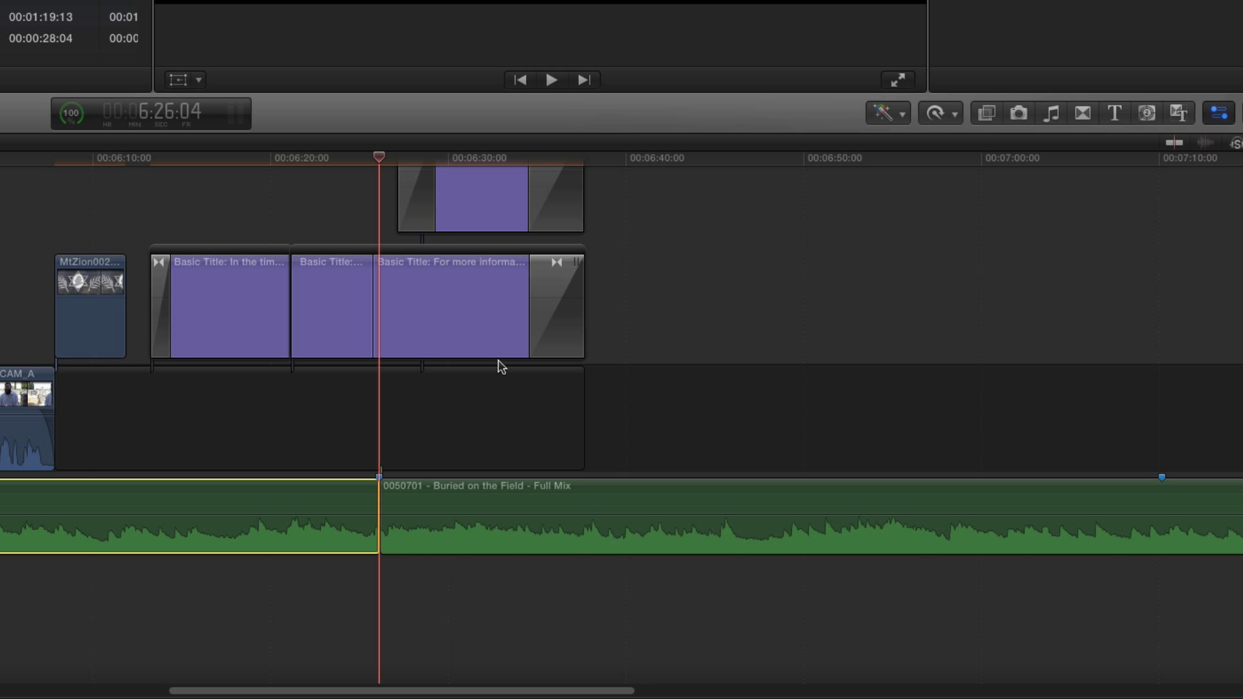
# Split the music again at 7:10:06 and delete the middle piece.
pyautogui.press('super+minus')
pyautogui.press('super+minus')
pyautogui.moveTo(534, 161); pyautogui.dragTo(573, 178)
pyautogui.click(562, 534)
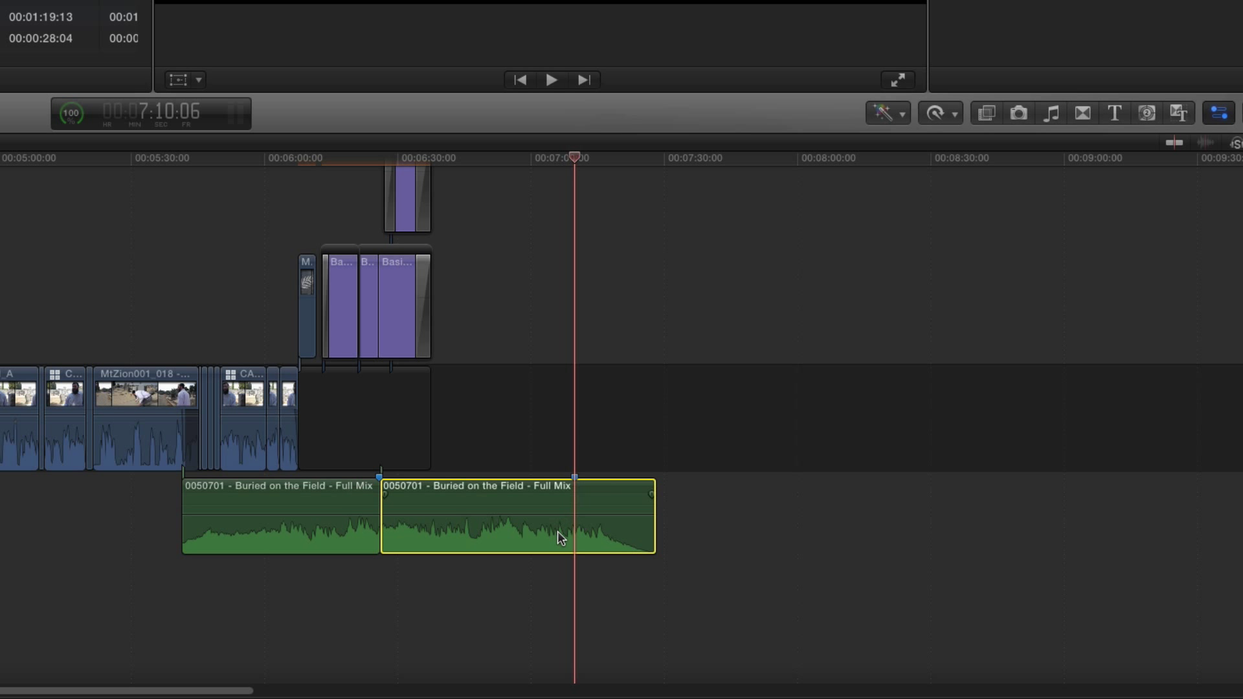
pyautogui.press('super+b')
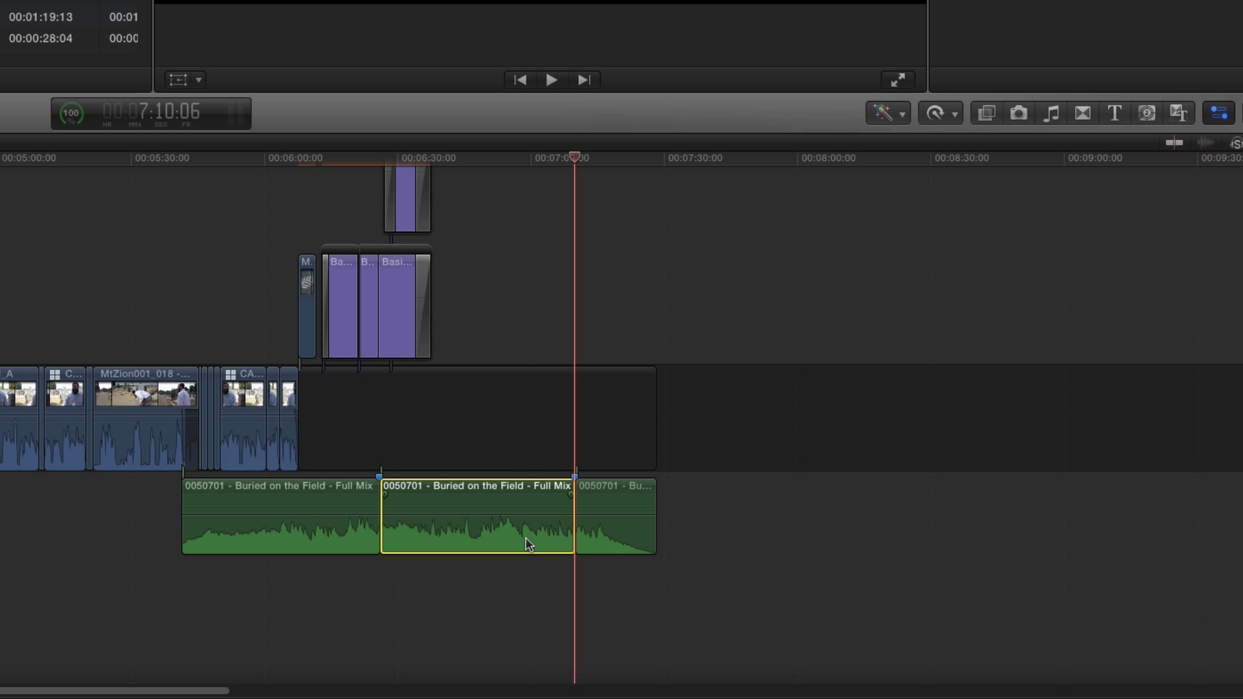
pyautogui.press('Delete')
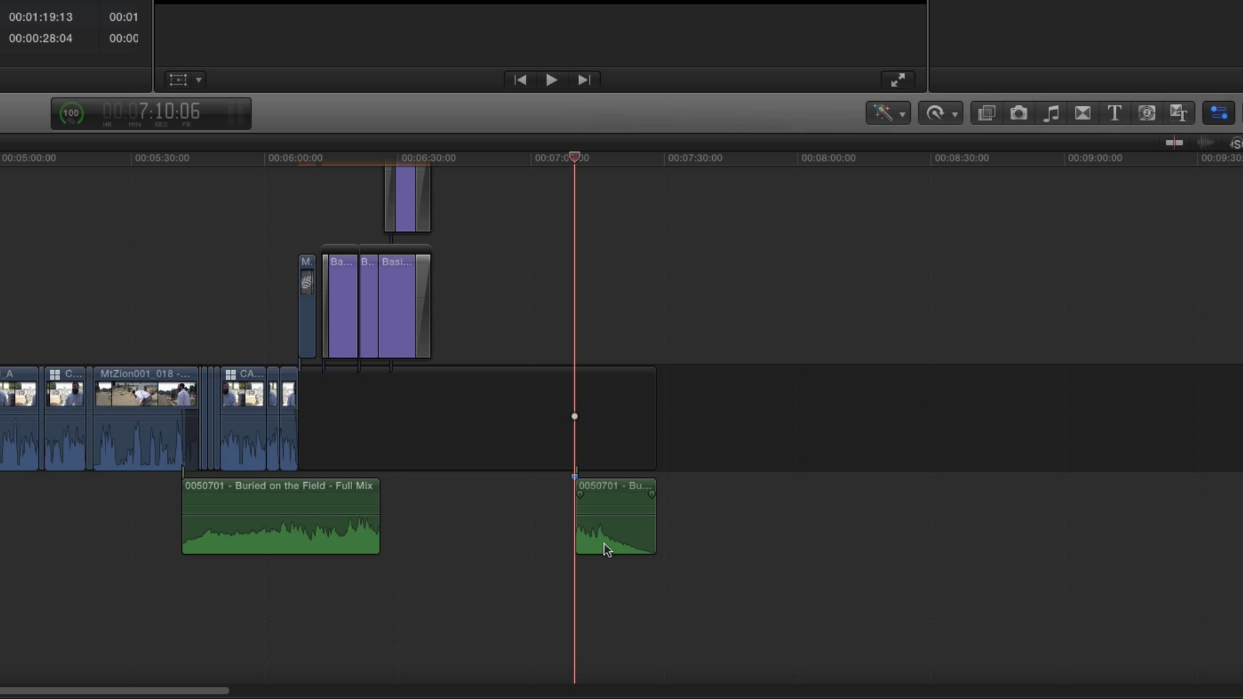
# Slide the music's tail piece left so it starts where the first piece ends.
pyautogui.moveTo(608, 543); pyautogui.dragTo(405, 532)
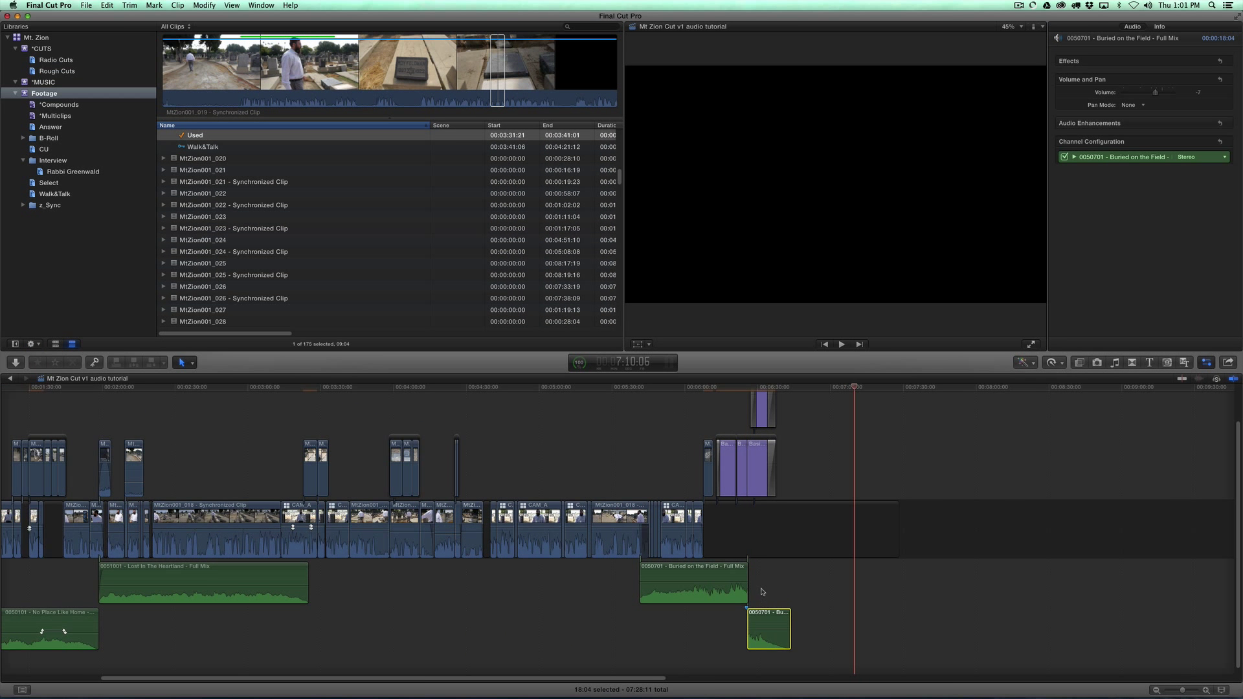
pyautogui.press('super+equal')
pyautogui.press('super+equal')
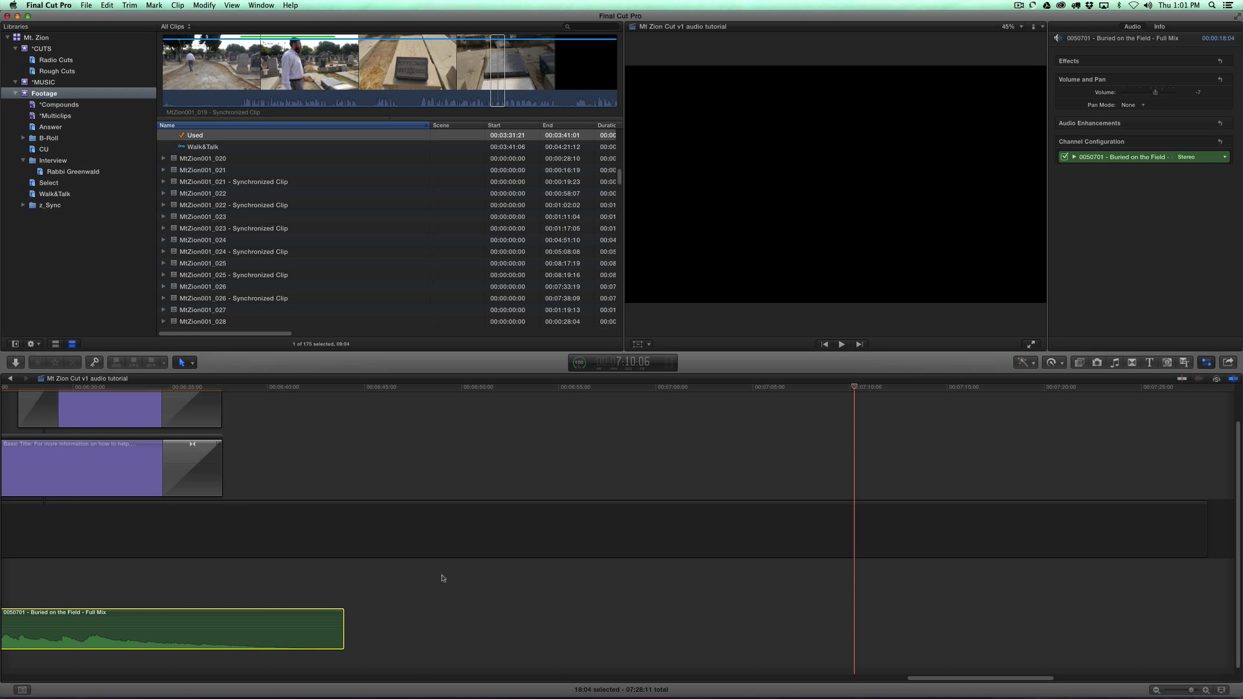
pyautogui.press('h')
pyautogui.moveTo(369, 583); pyautogui.dragTo(951, 596)
pyautogui.moveTo(671, 622); pyautogui.dragTo(678, 622)
# Add a short fade-in to the tail piece and a fade-out to the first piece to crossfade them.
pyautogui.press('a')
pyautogui.click(674, 620)
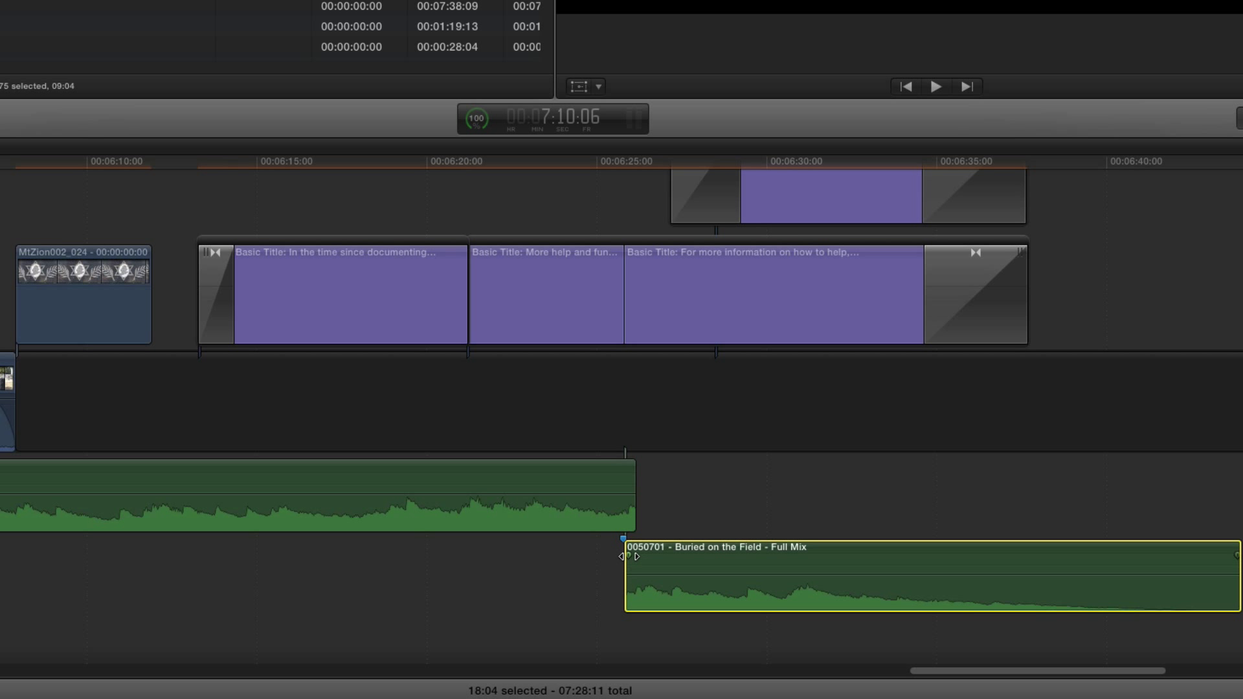
pyautogui.moveTo(629, 554); pyautogui.dragTo(633, 555)
pyautogui.moveTo(634, 477); pyautogui.dragTo(627, 477)
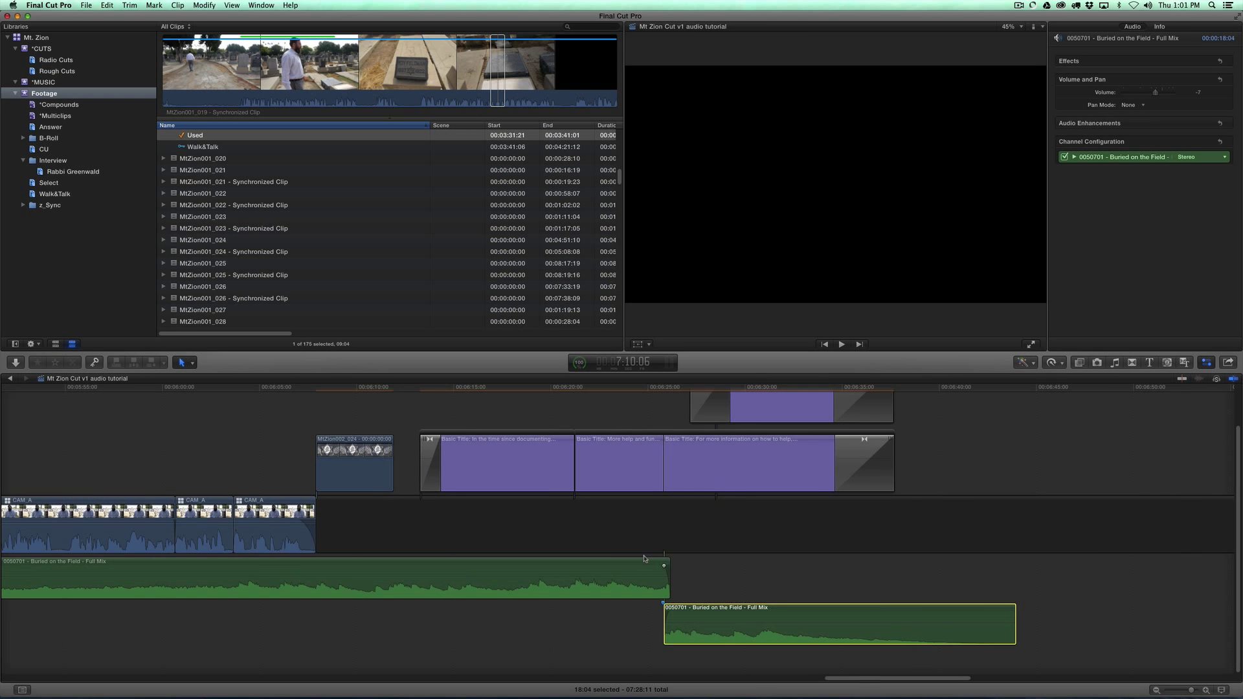
pyautogui.press('super+minus')
pyautogui.moveTo(920, 626); pyautogui.dragTo(602, 634)
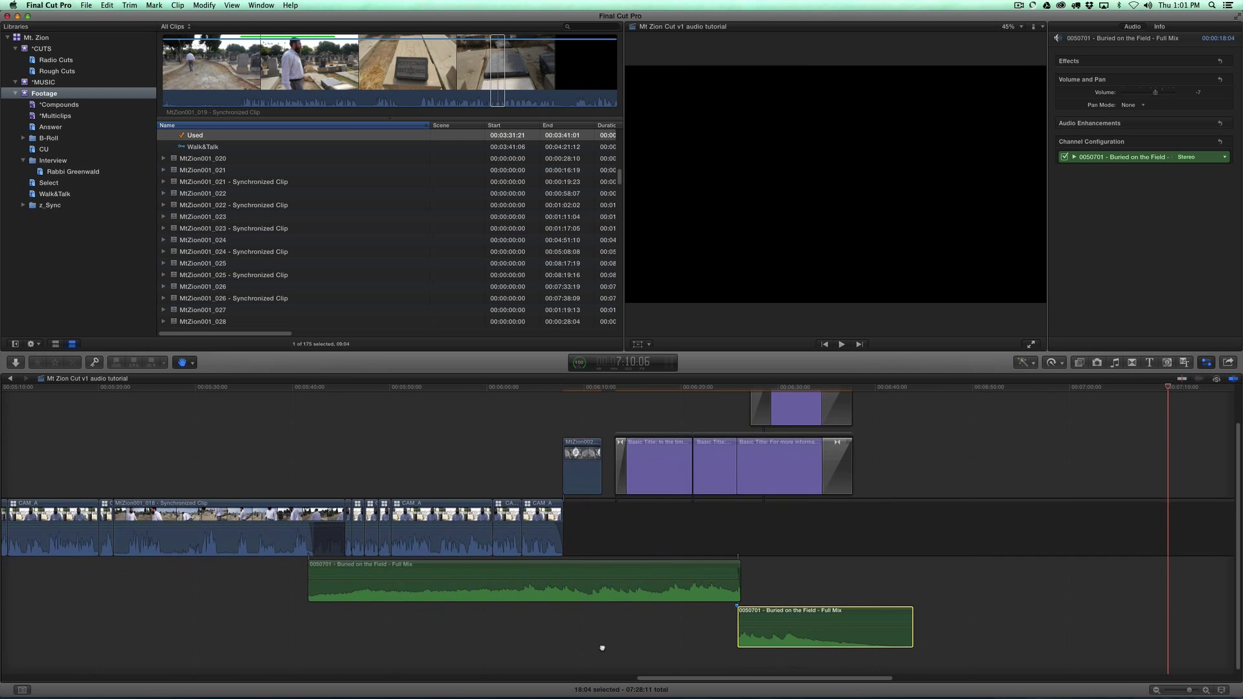
# Undo the accidental insert, the tail-piece move and the split to get one uncut music clip.
pyautogui.click(740, 388)
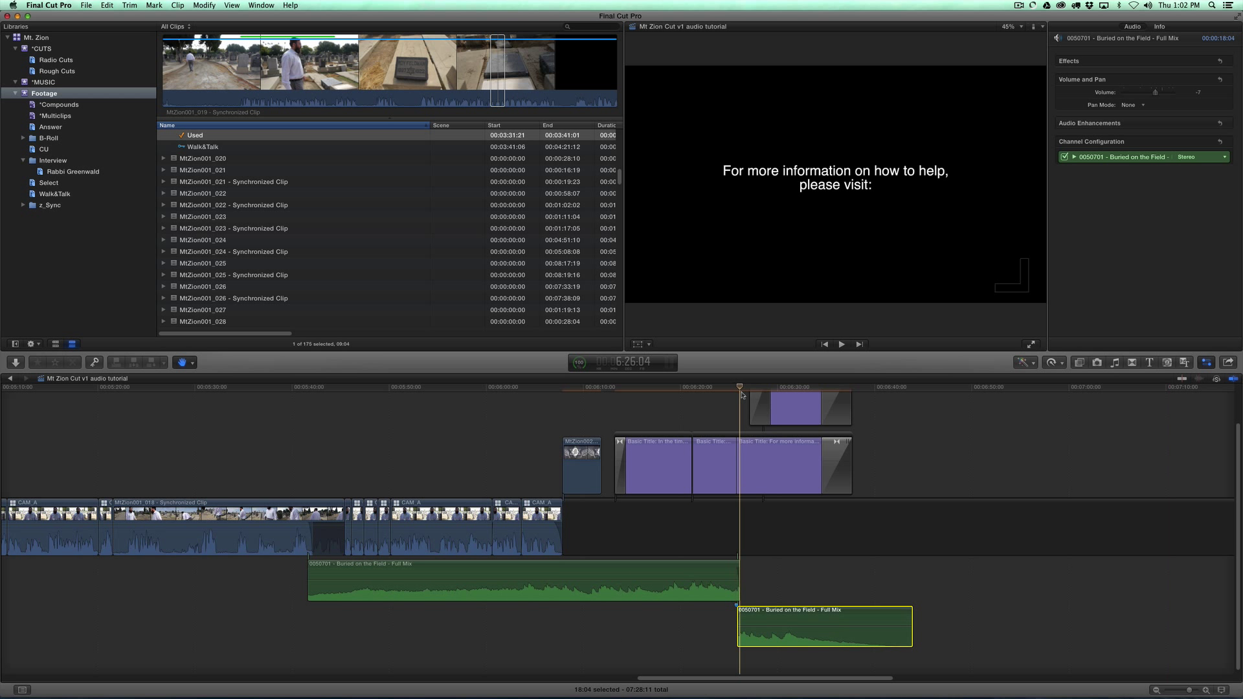
pyautogui.click(717, 388)
pyautogui.press('w')
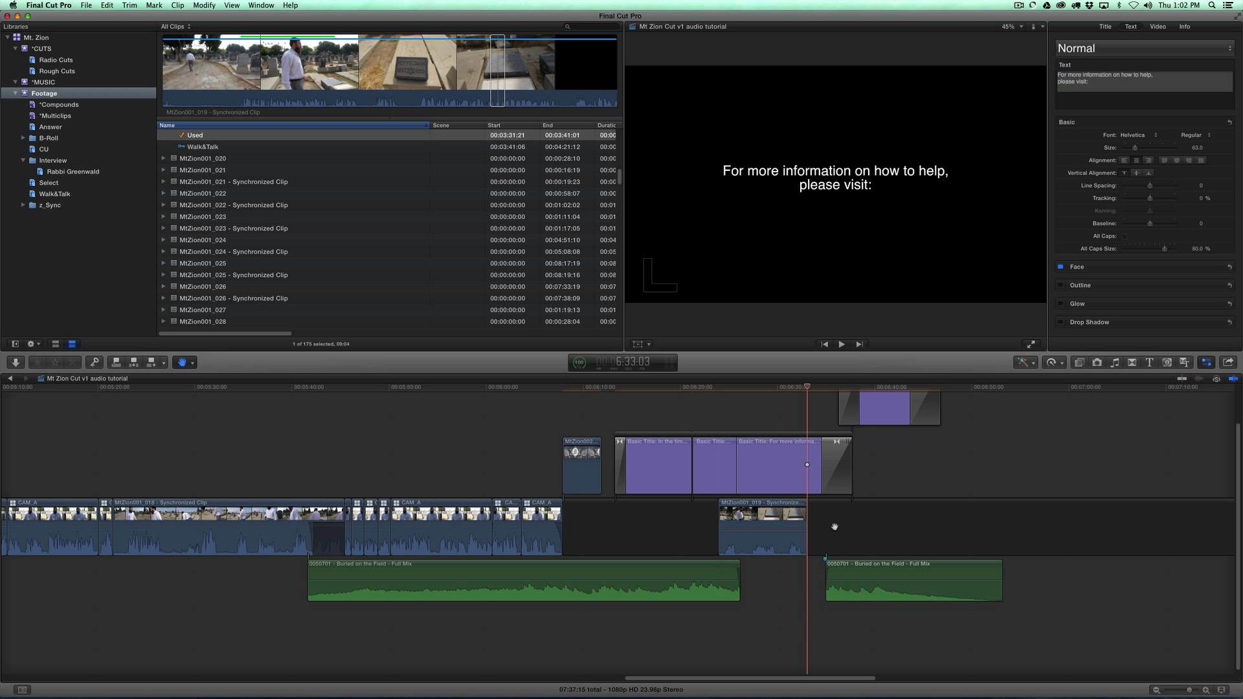
pyautogui.click(861, 590)
pyautogui.press('super+z')
pyautogui.press('super+z')
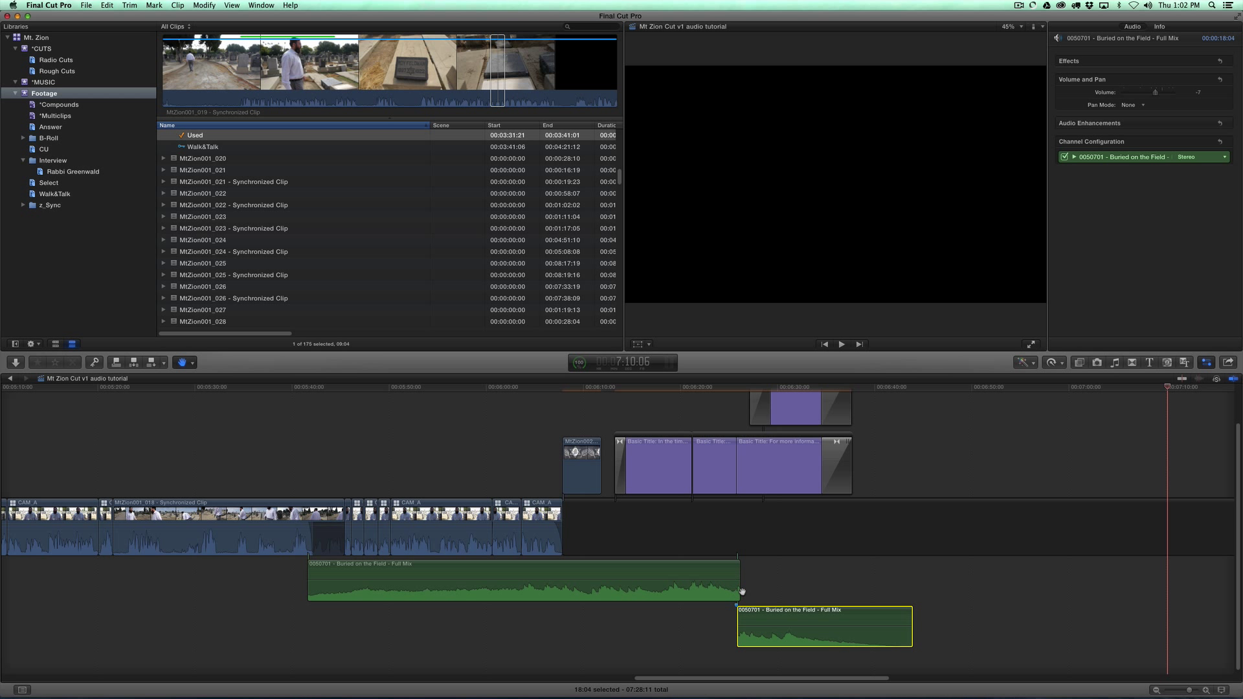
pyautogui.hotkey('shift', 'i')
pyautogui.press('super+z')
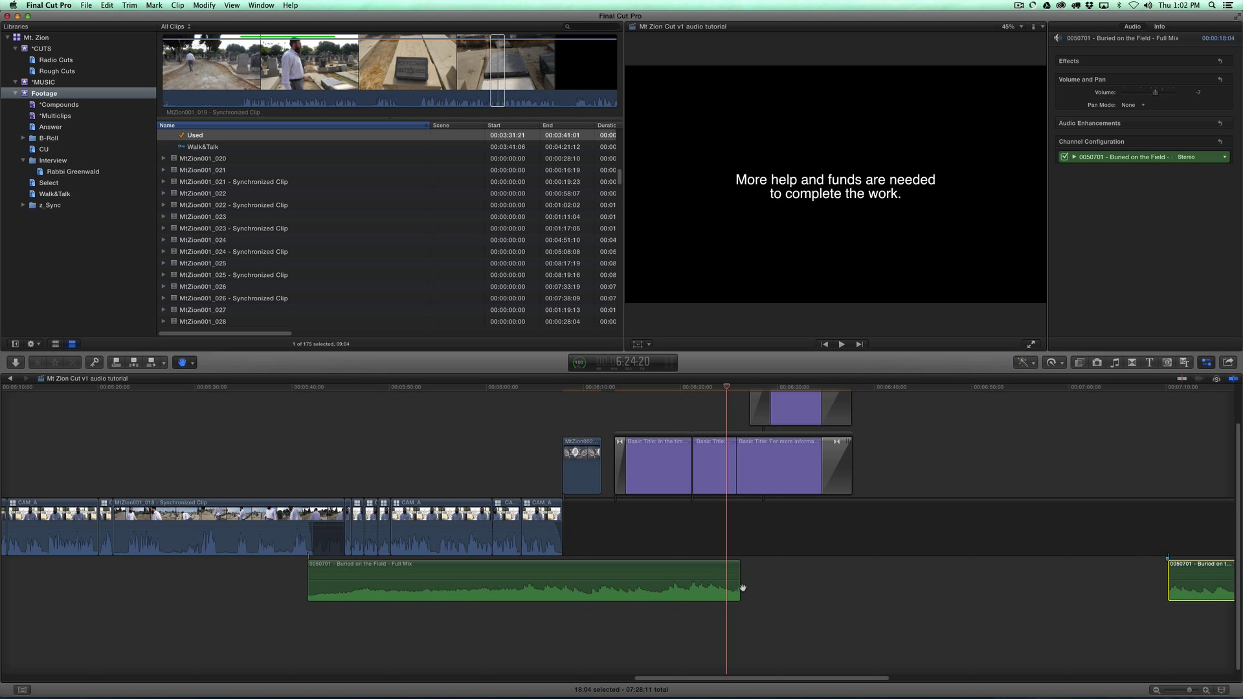
pyautogui.press('super+z')
pyautogui.press('super+z')
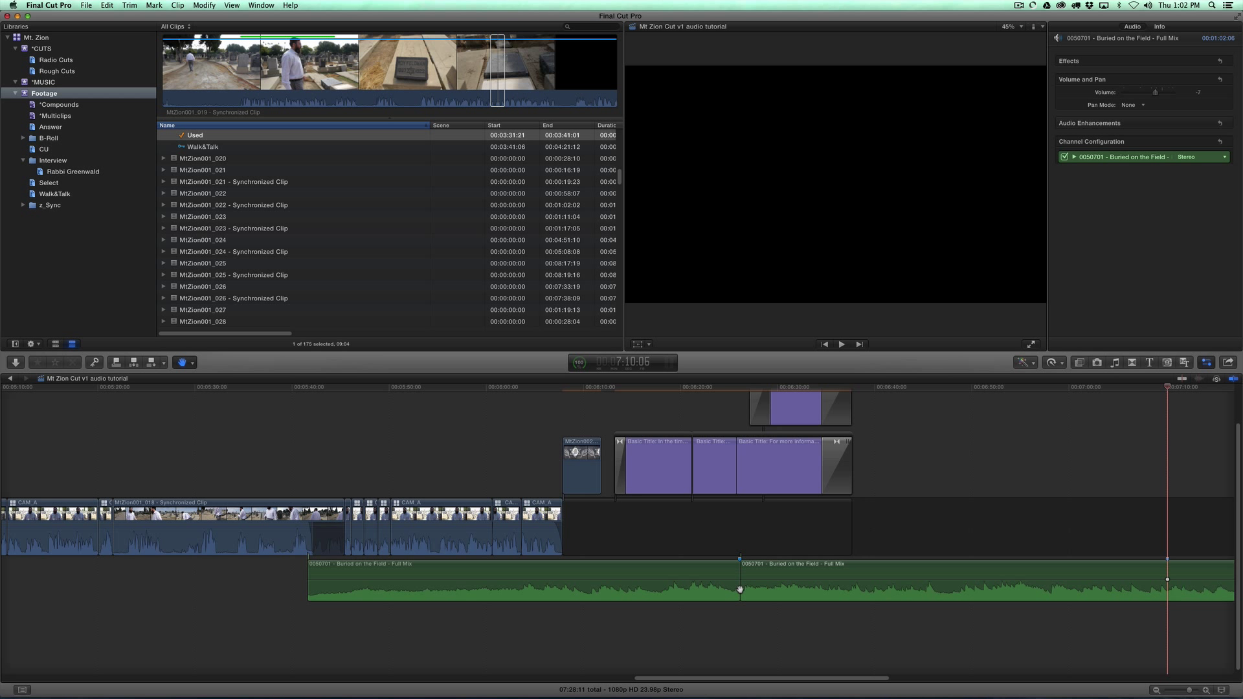
pyautogui.press('super+z')
pyautogui.press('super+minus')
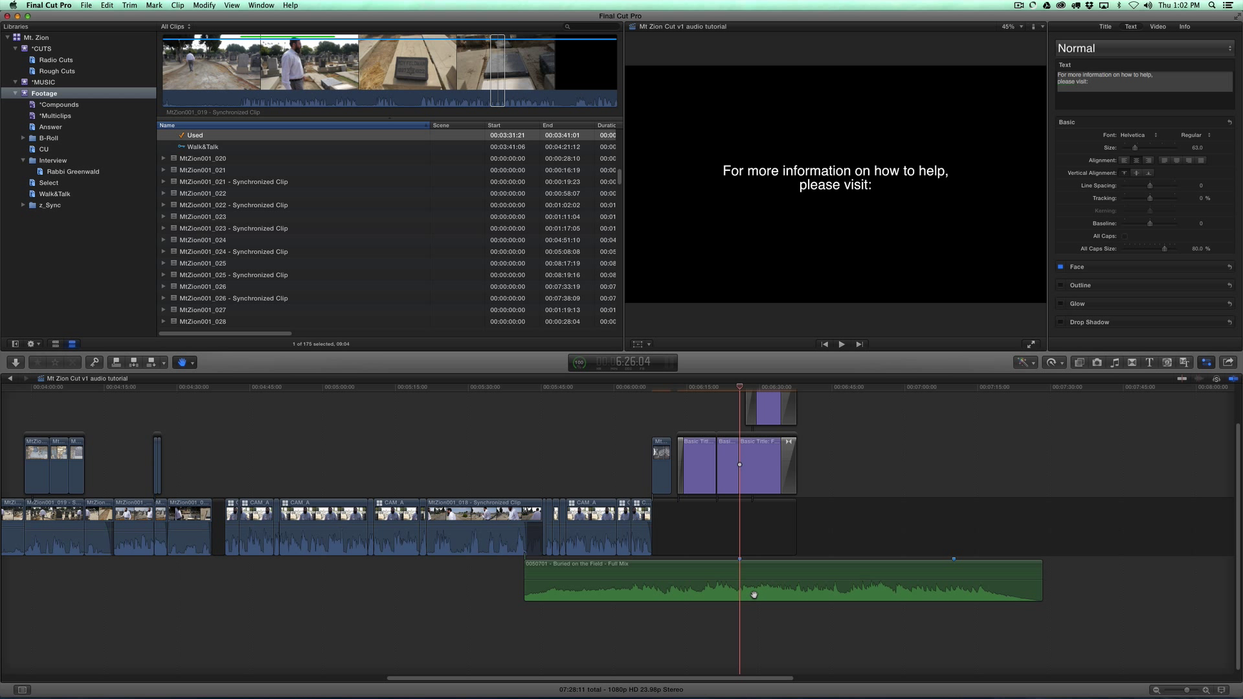
# Mark 6:26:04 to 7:10:06 on the music clip and delete that 44-second section, closing the gap.
pyautogui.click(754, 596)
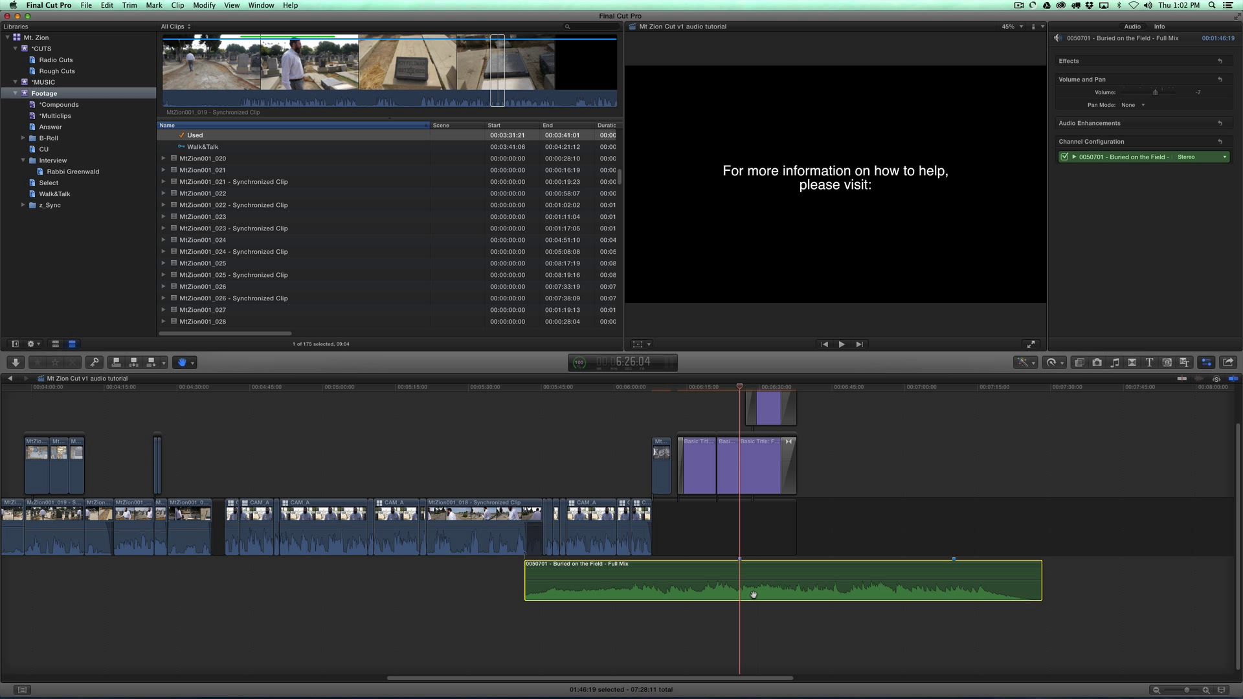
pyautogui.moveTo(753, 595); pyautogui.dragTo(752, 594)
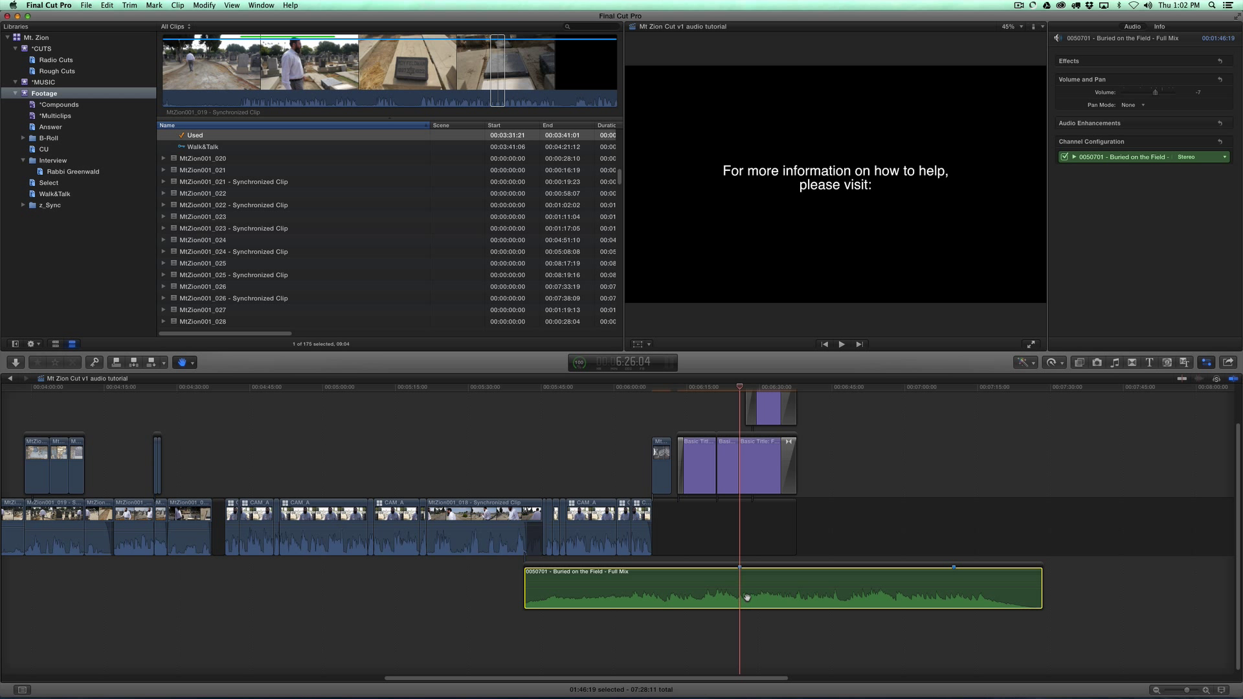
pyautogui.press('o')
pyautogui.press('i')
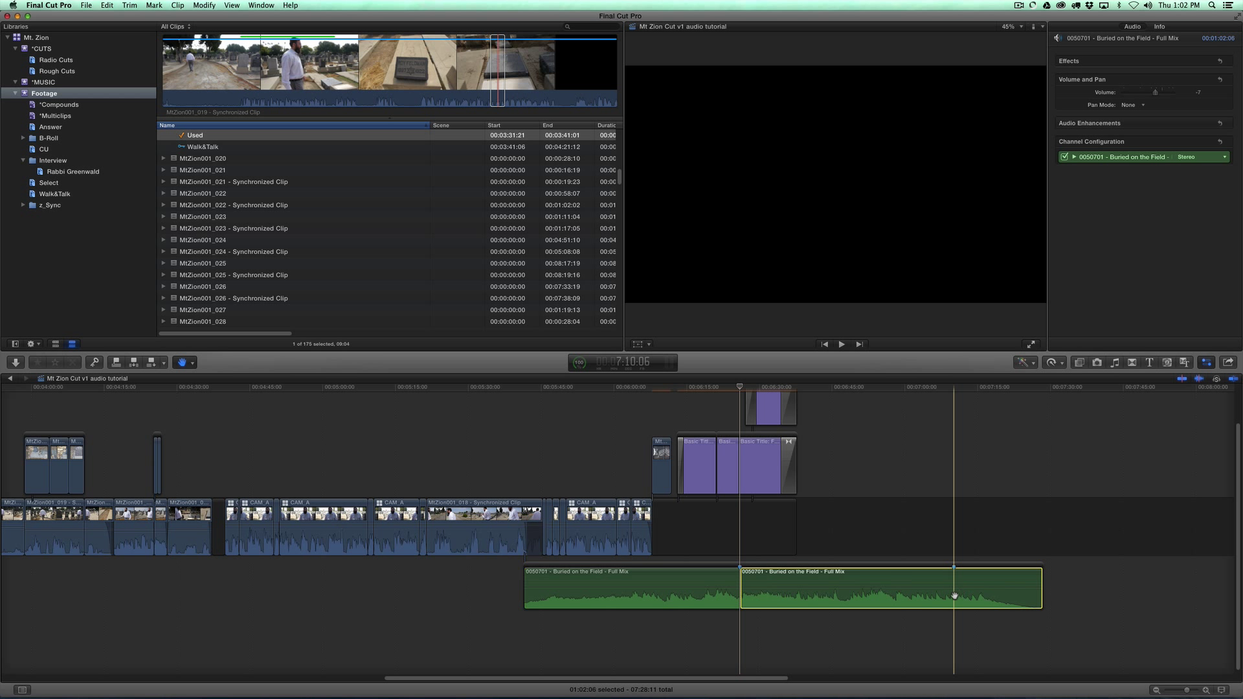
pyautogui.press('o')
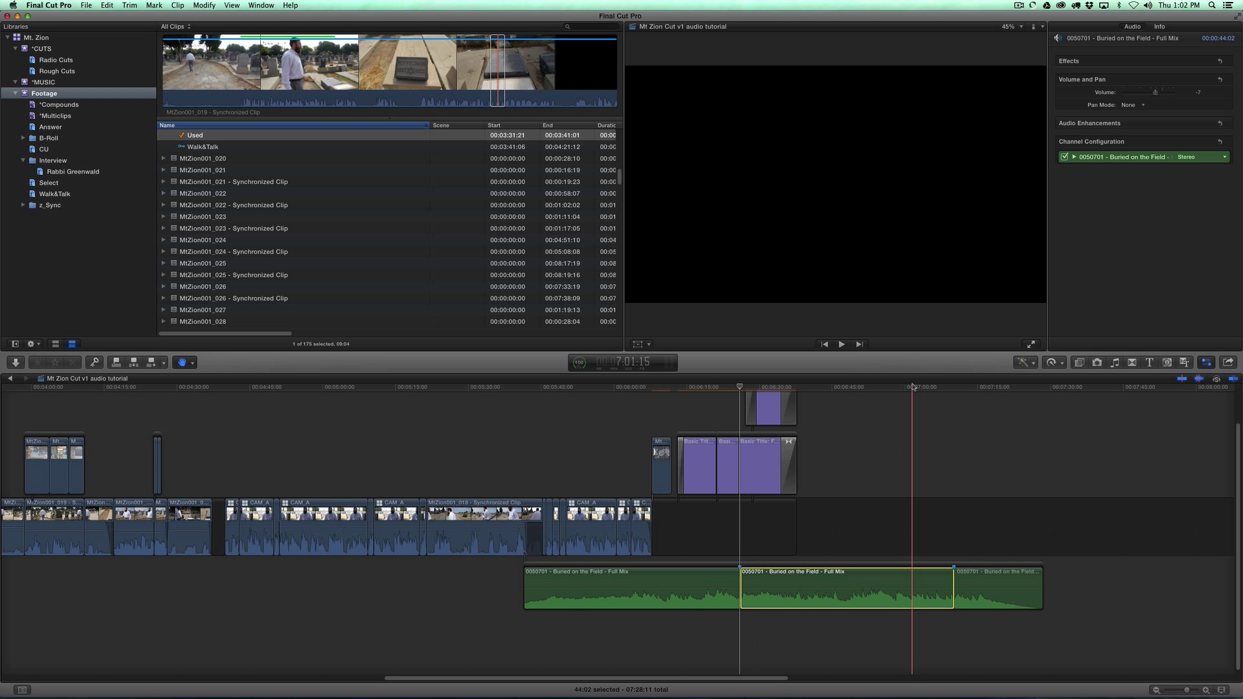
pyautogui.press('Delete')
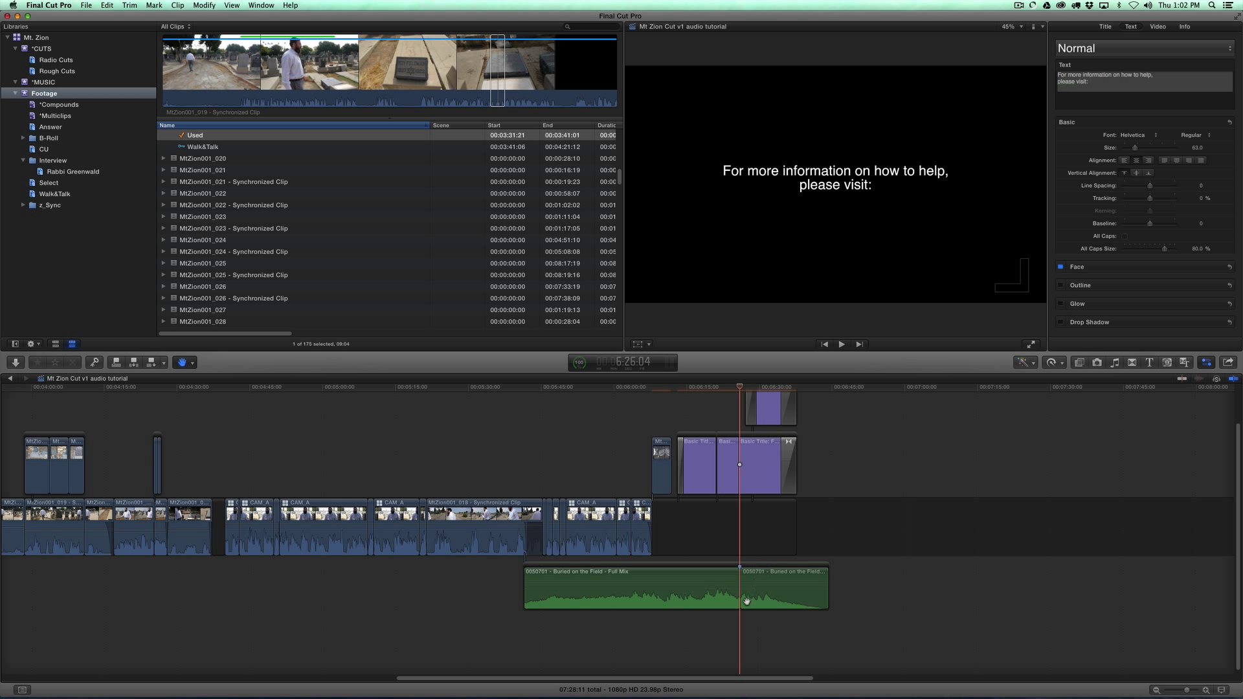
# Expand the music clips' audio and move the audio edit point about 9 seconds earlier.
pyautogui.press('super+equal')
pyautogui.press('super+equal')
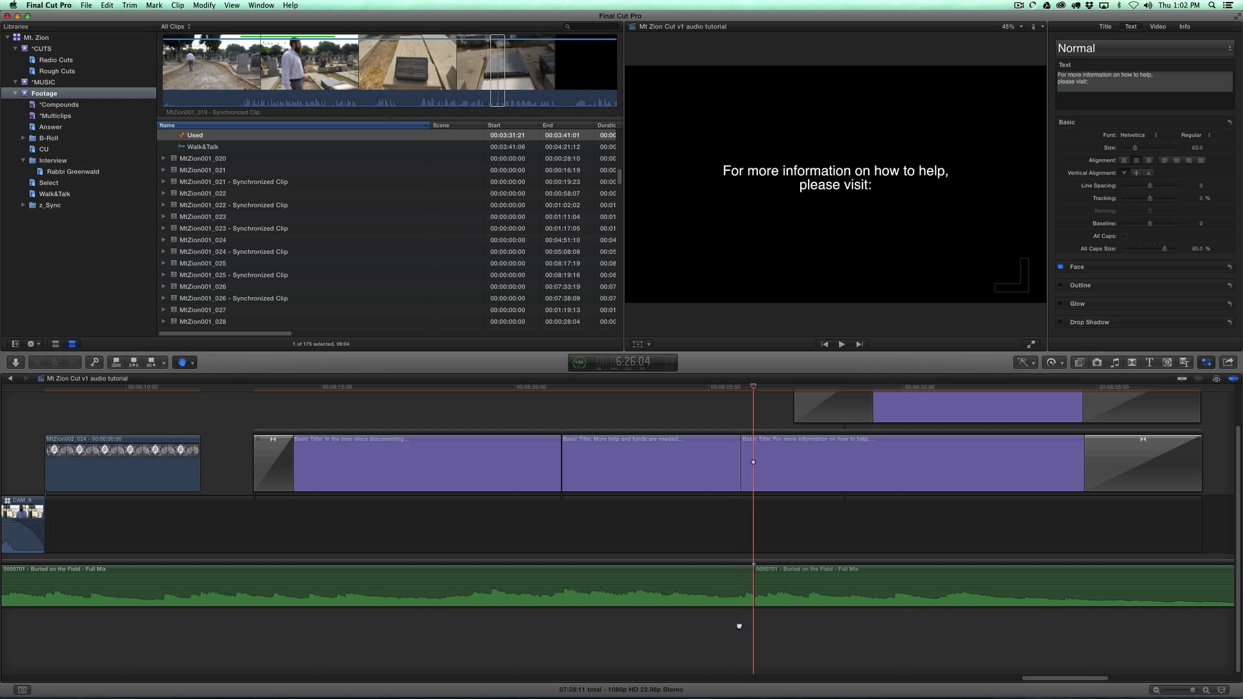
pyautogui.moveTo(745, 616); pyautogui.dragTo(790, 584)
pyautogui.press('a')
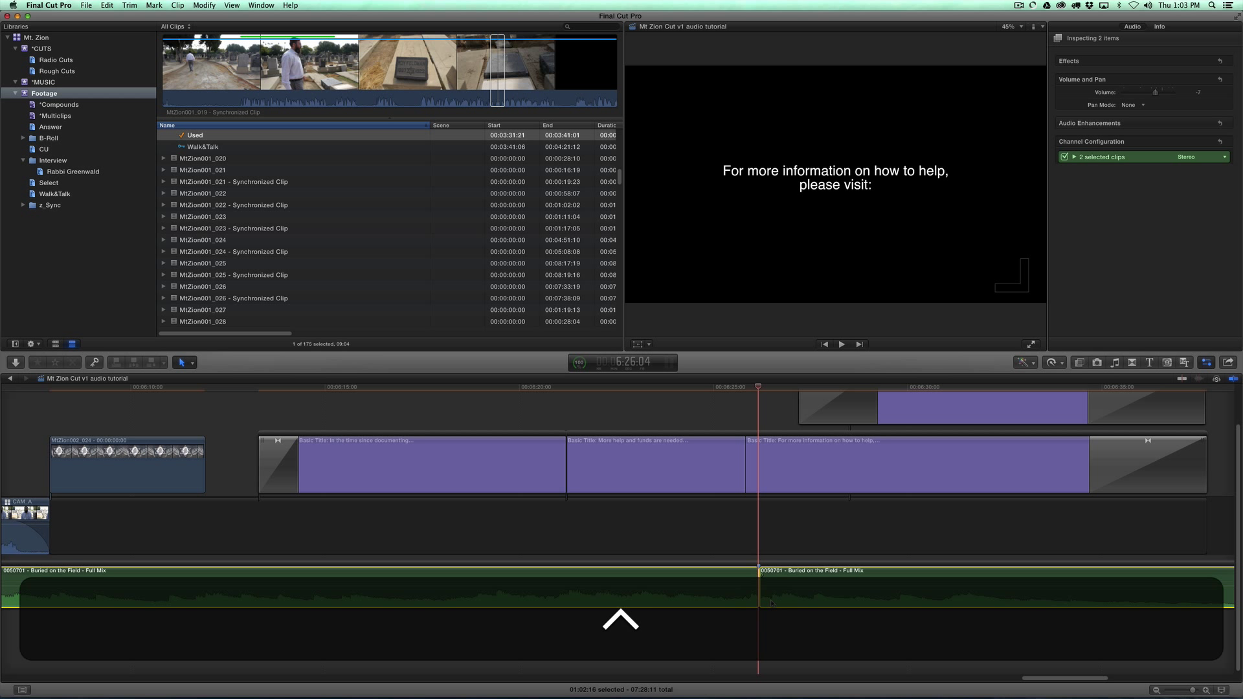
pyautogui.hotkey('ctrl', 's')
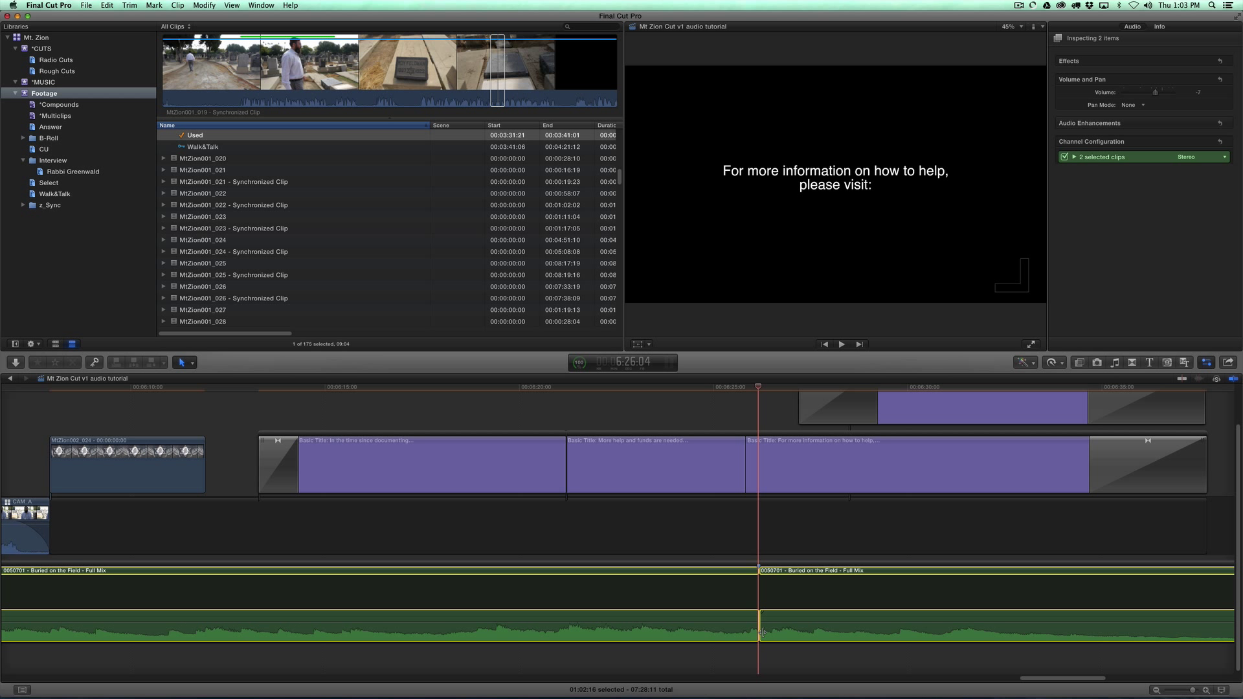
pyautogui.moveTo(763, 631); pyautogui.dragTo(754, 651)
pyautogui.click(755, 623)
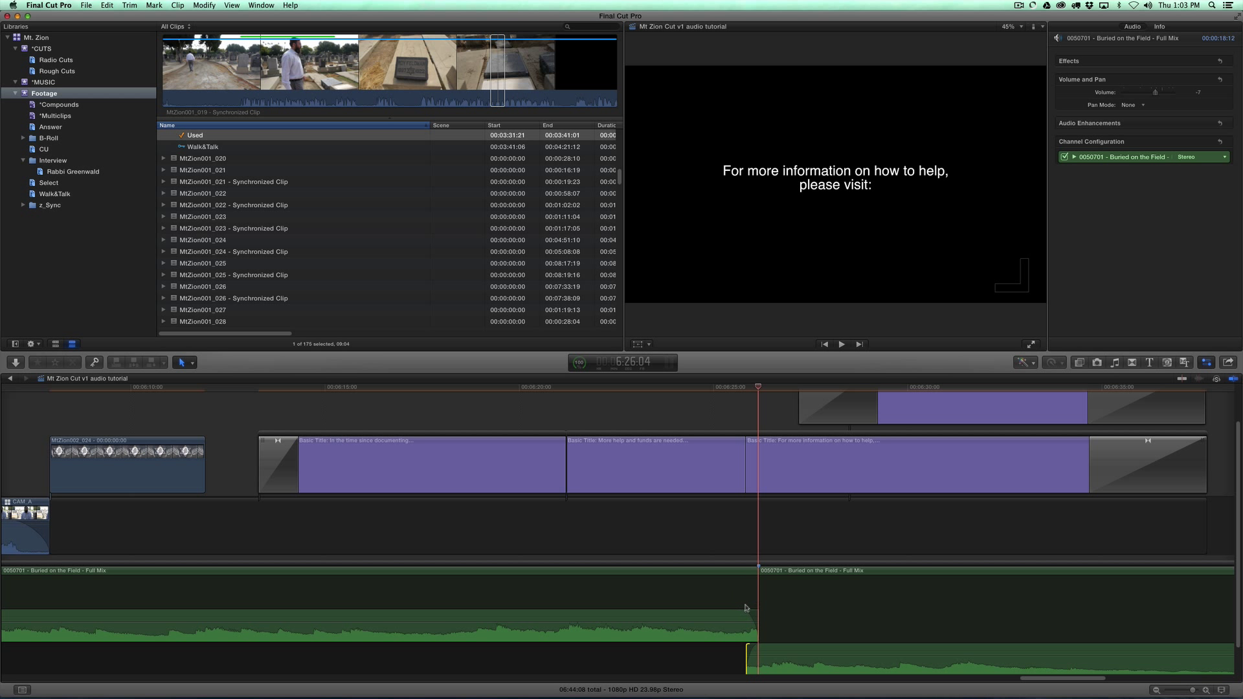
# Ripple-delete the short leftover clip under the closing titles so the project runs 6:44:08.
pyautogui.hotkey('shift', 'z')
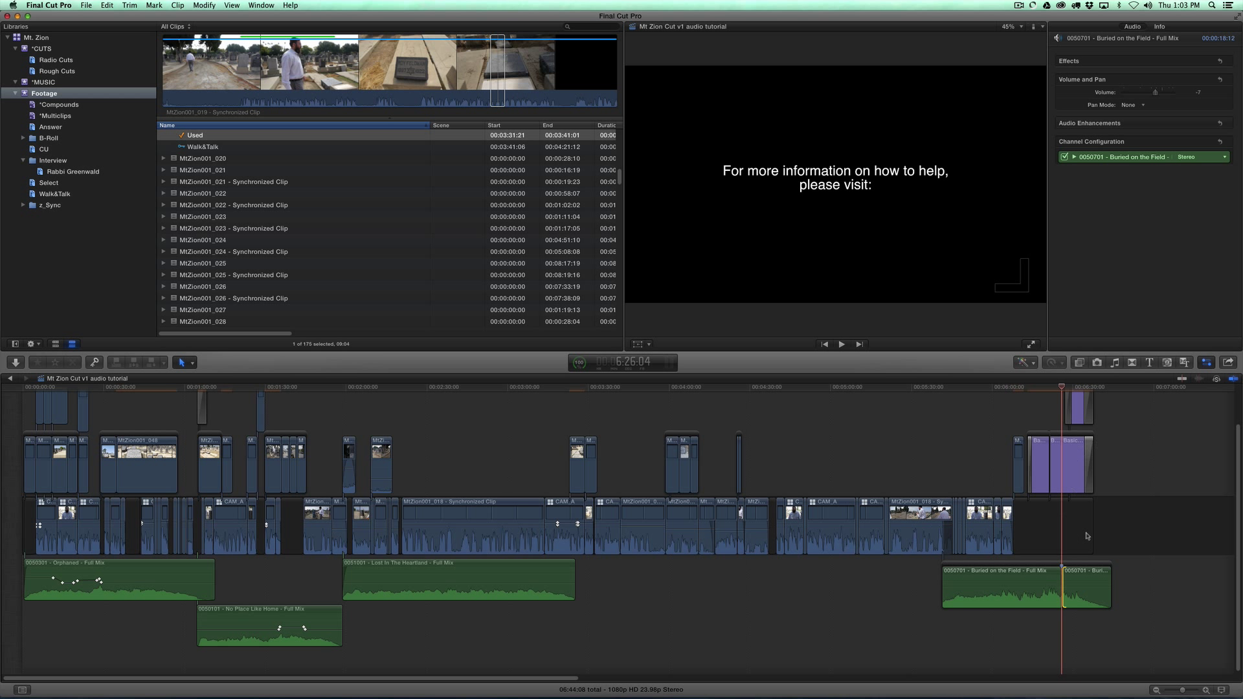
pyautogui.click(1143, 589)
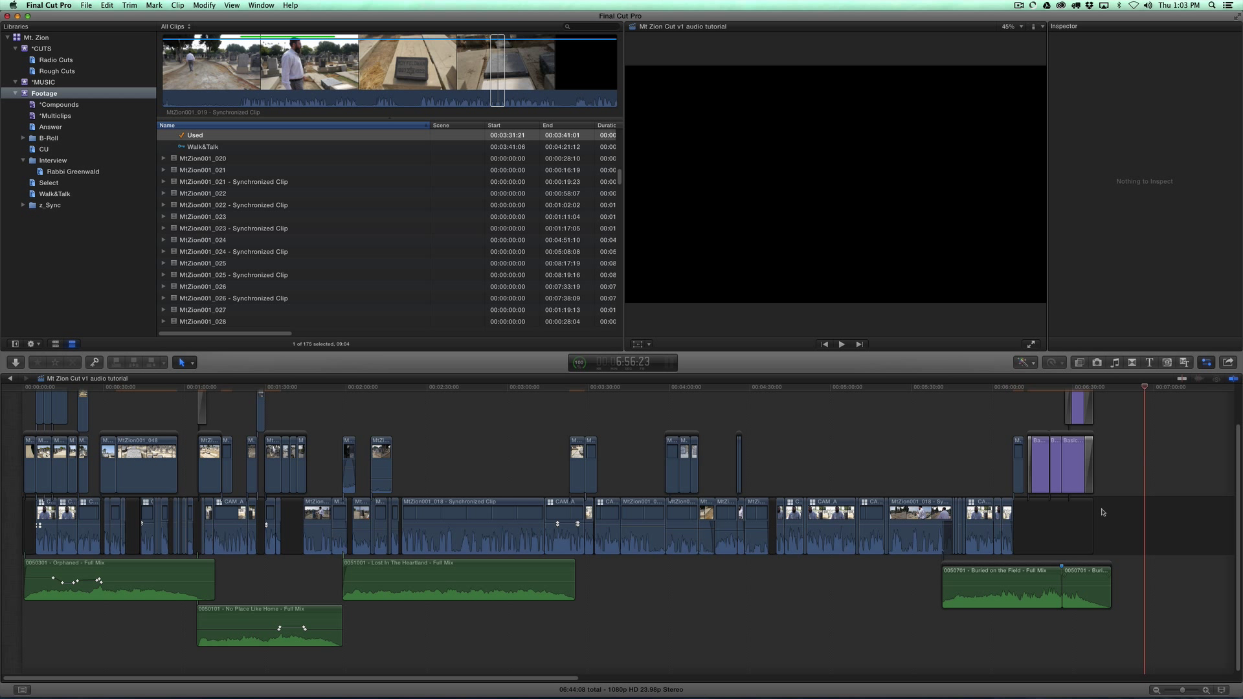
pyautogui.click(1056, 387)
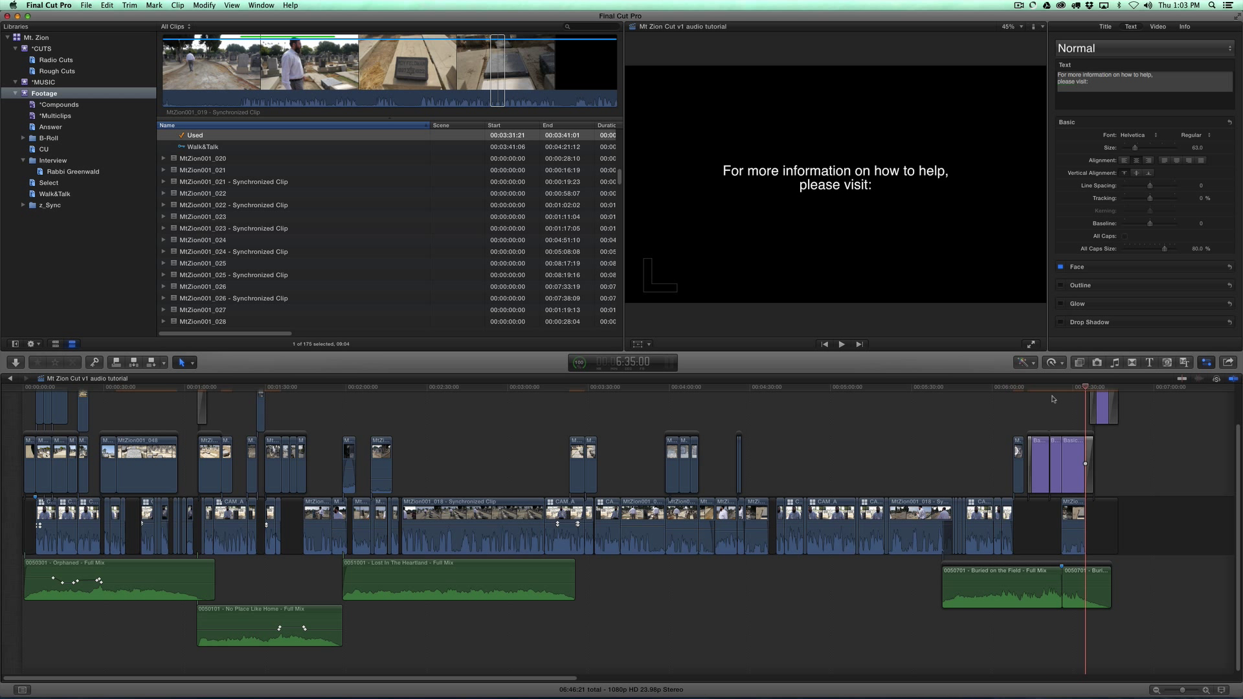
pyautogui.press('Delete')
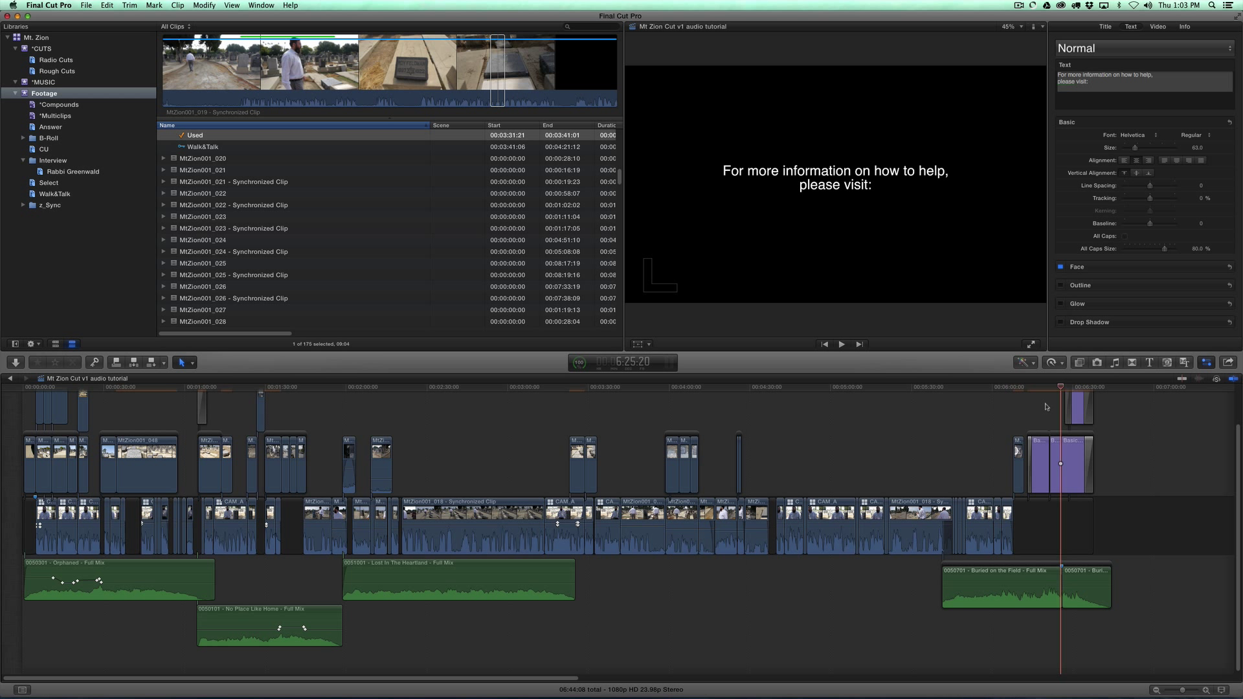
pyautogui.click(1007, 570)
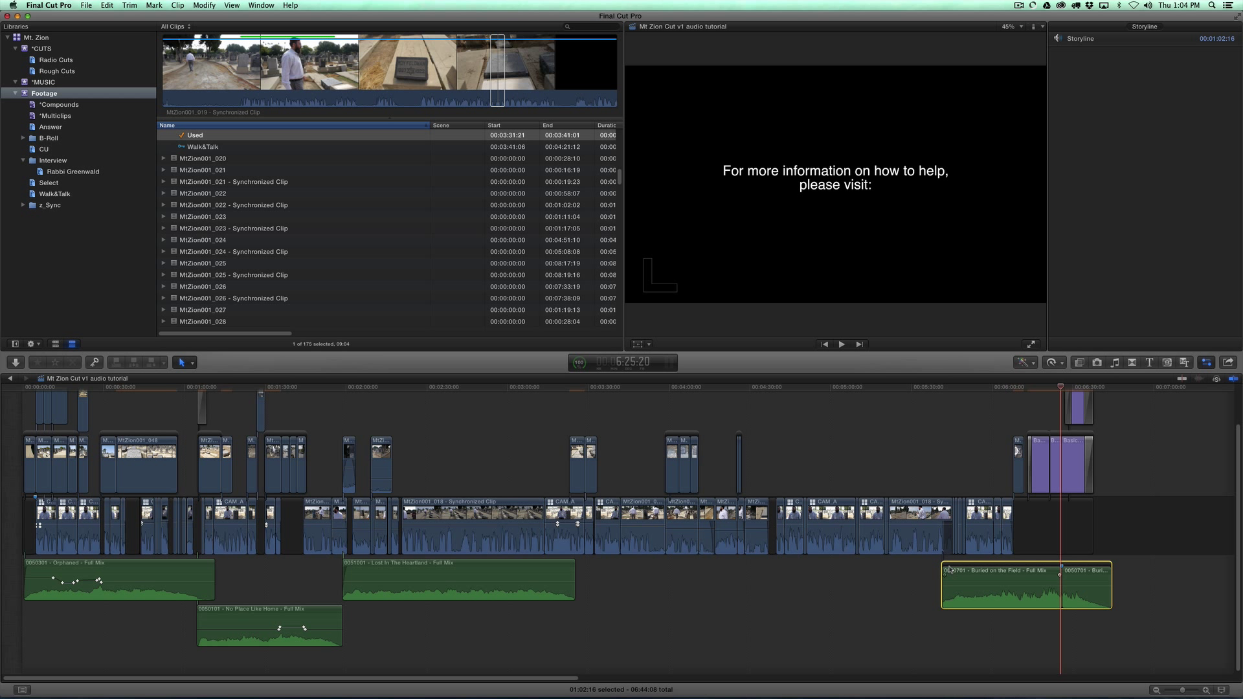
# Paste a copy of the music storyline beneath it at its start, then delete the copied clips to leave an empty gap.
pyautogui.click(912, 573)
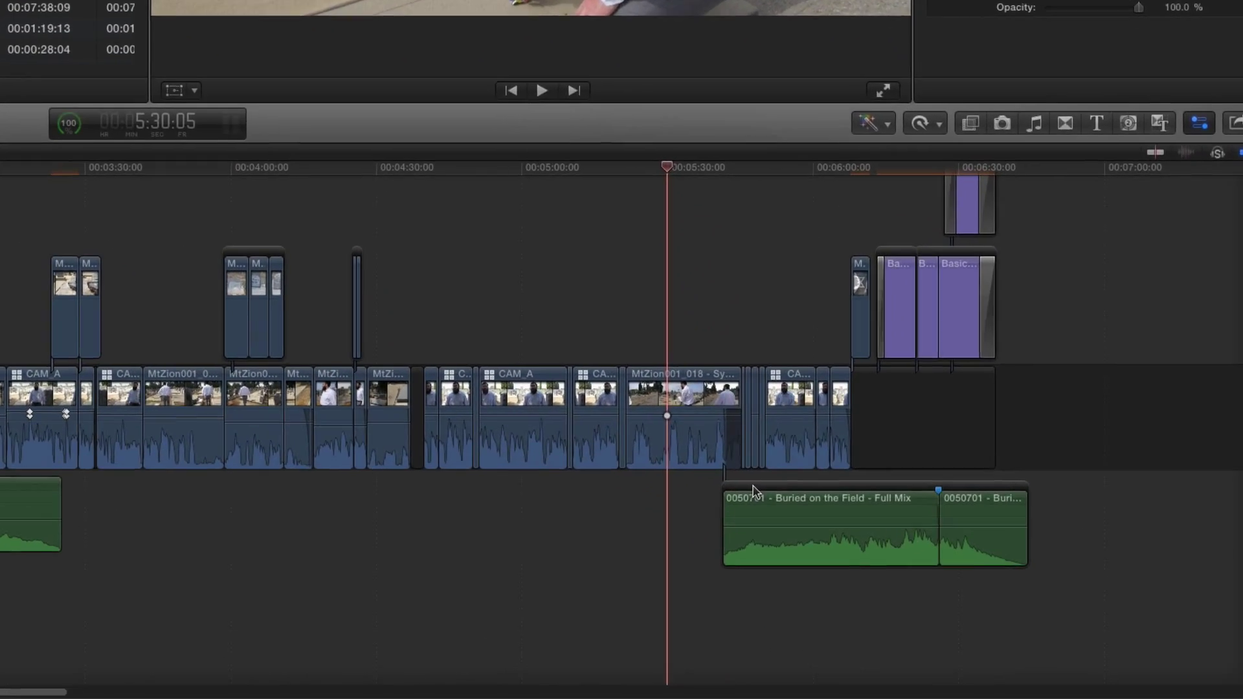
pyautogui.click(752, 490)
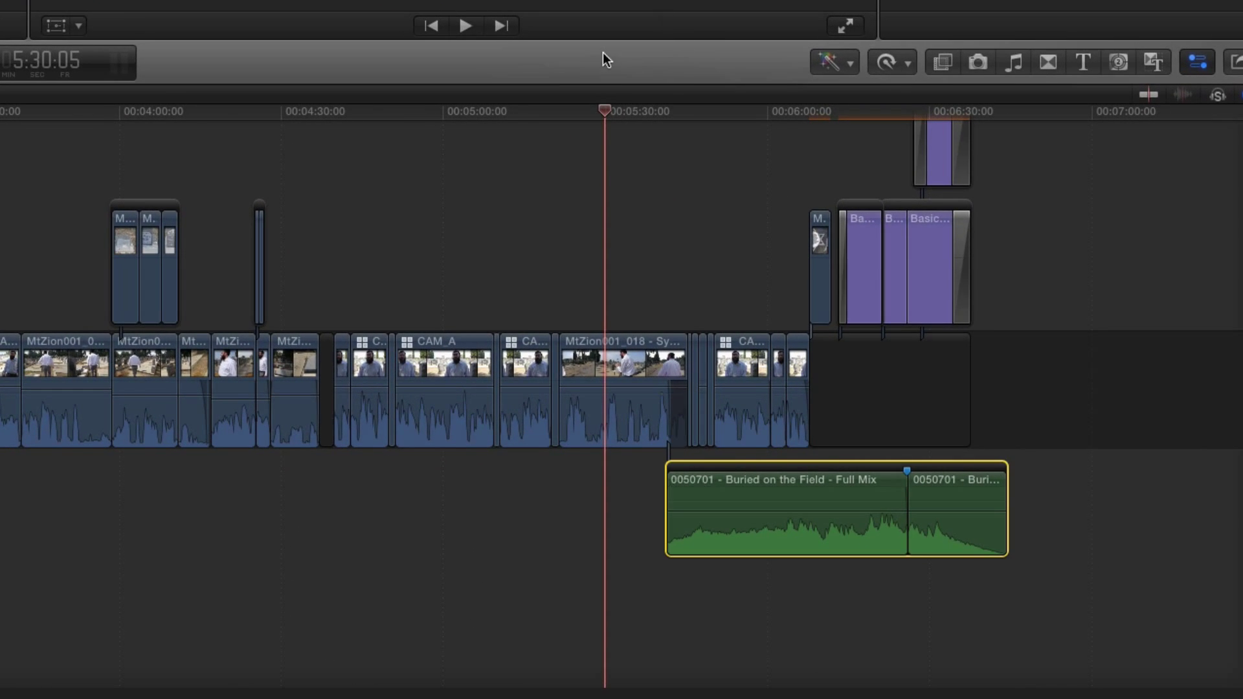
pyautogui.moveTo(650, 113); pyautogui.dragTo(666, 114)
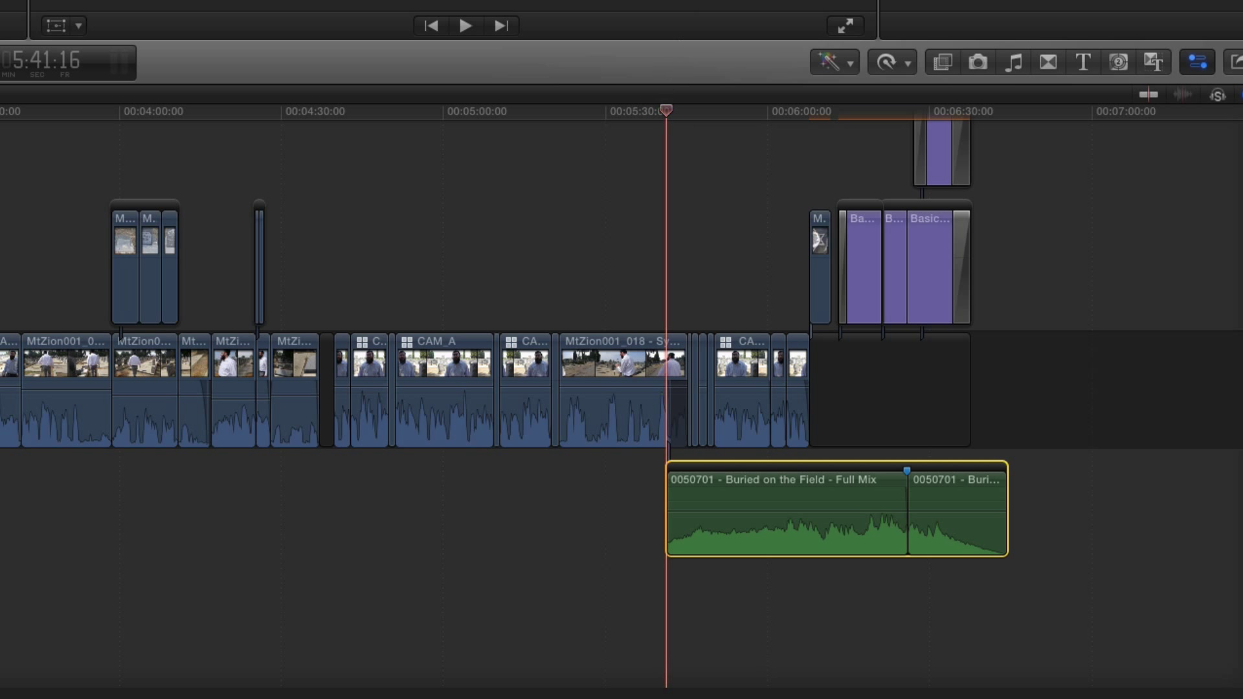
pyautogui.press('super+v')
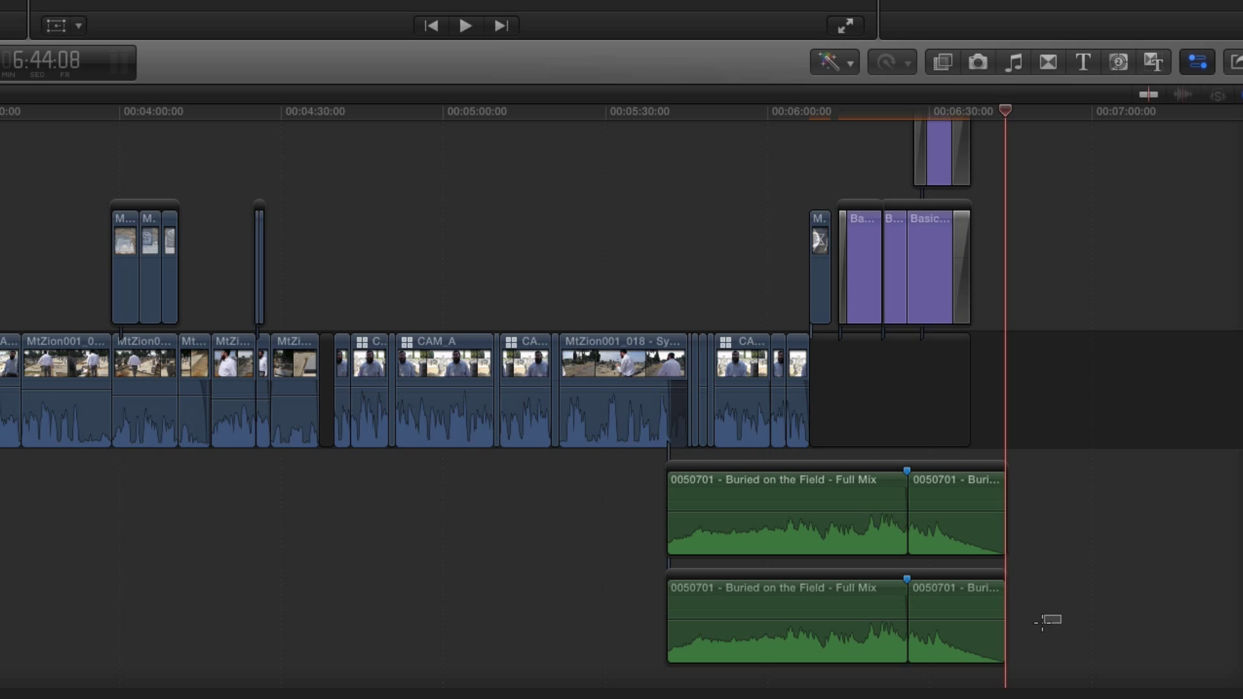
pyautogui.moveTo(1038, 623); pyautogui.dragTo(715, 629)
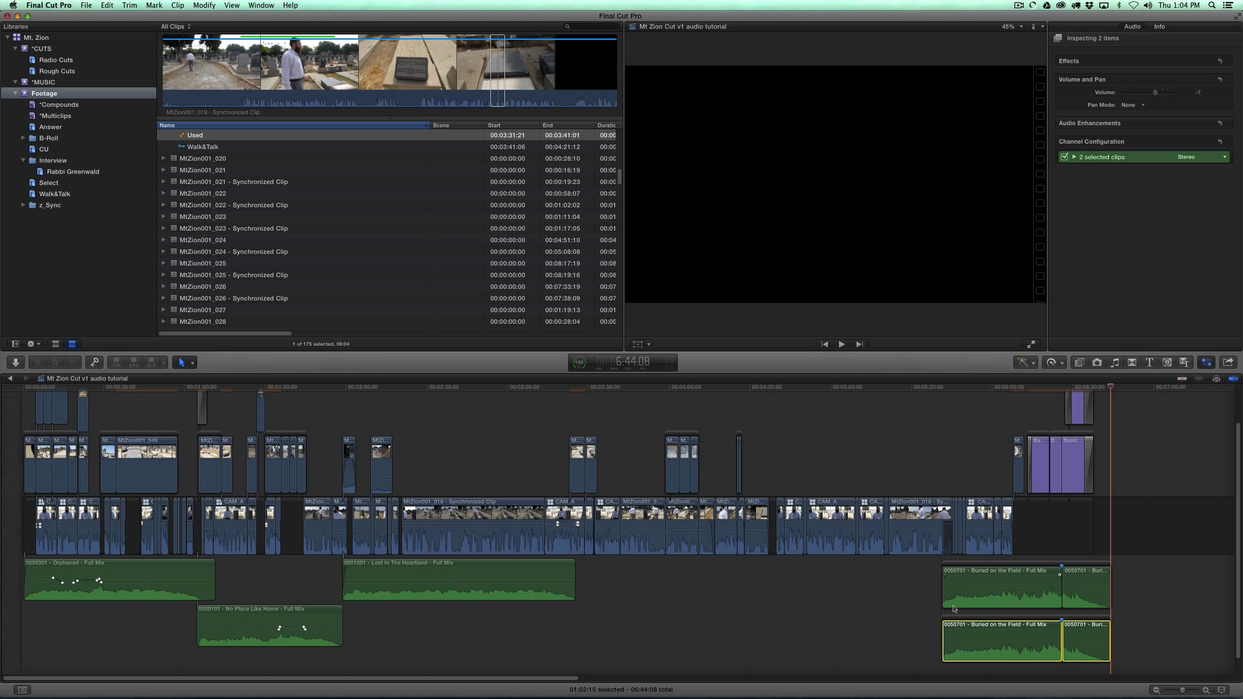
pyautogui.press('Delete')
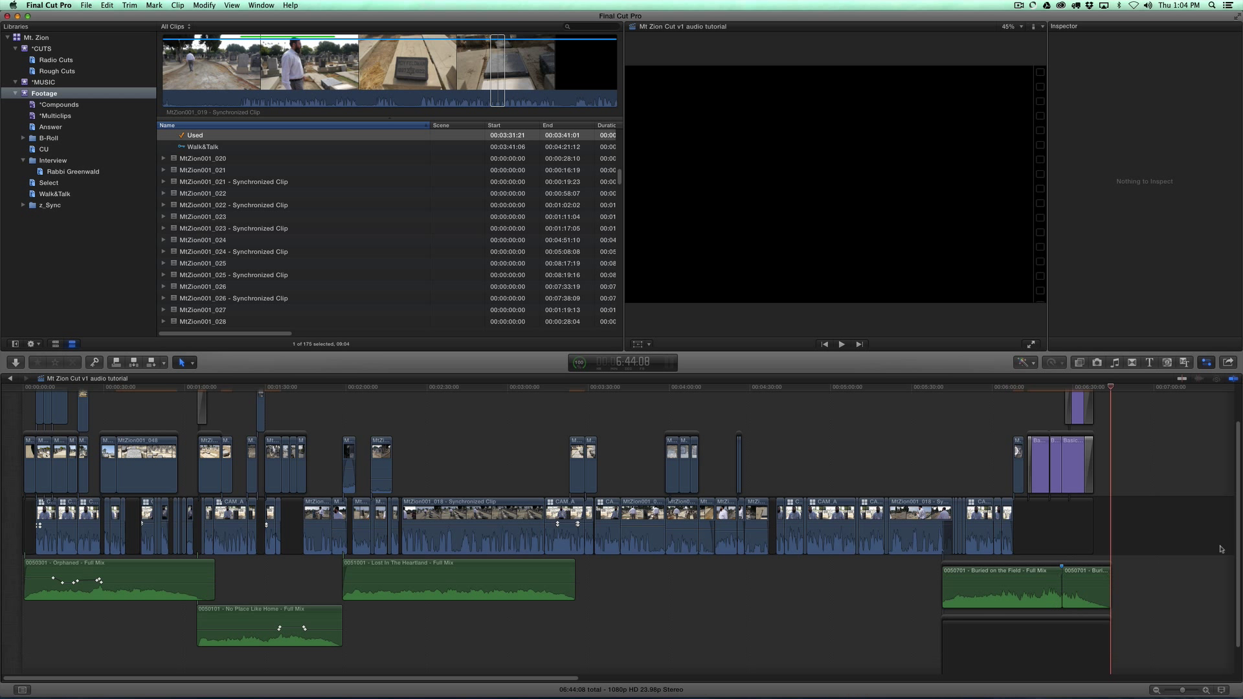
# Select the empty gap storyline and mark a 4:00 range inside it with the Range Selection tool.
pyautogui.click(1029, 618)
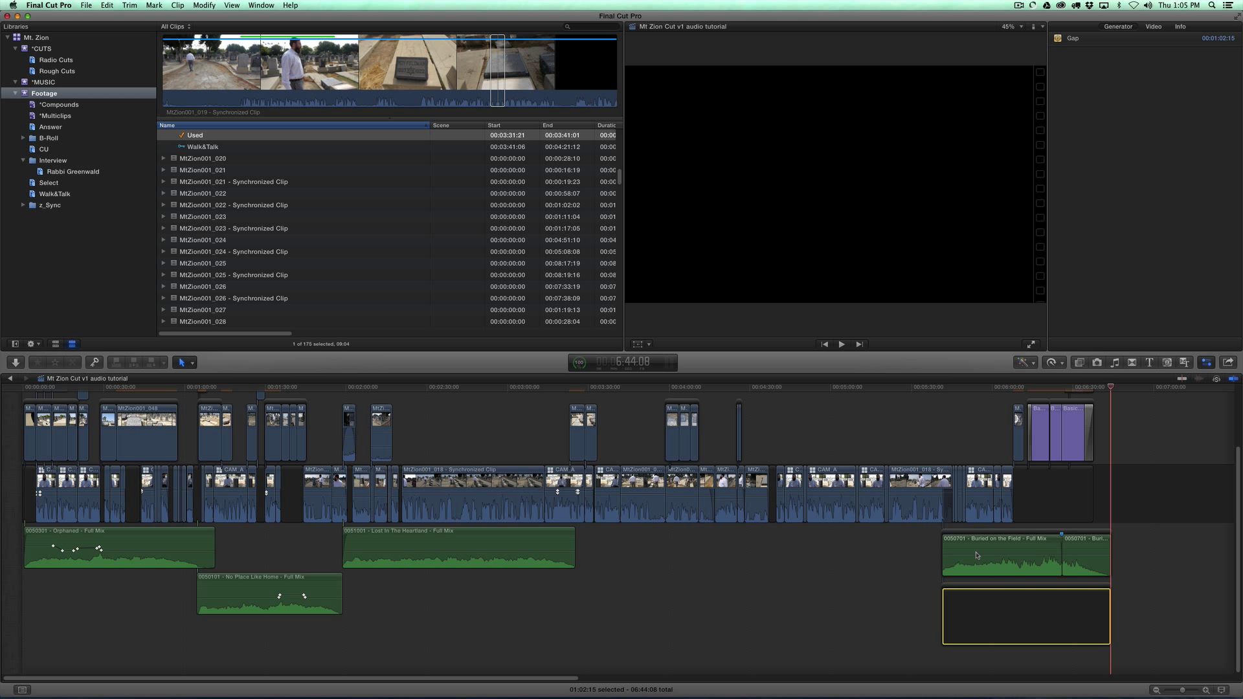
pyautogui.click(957, 590)
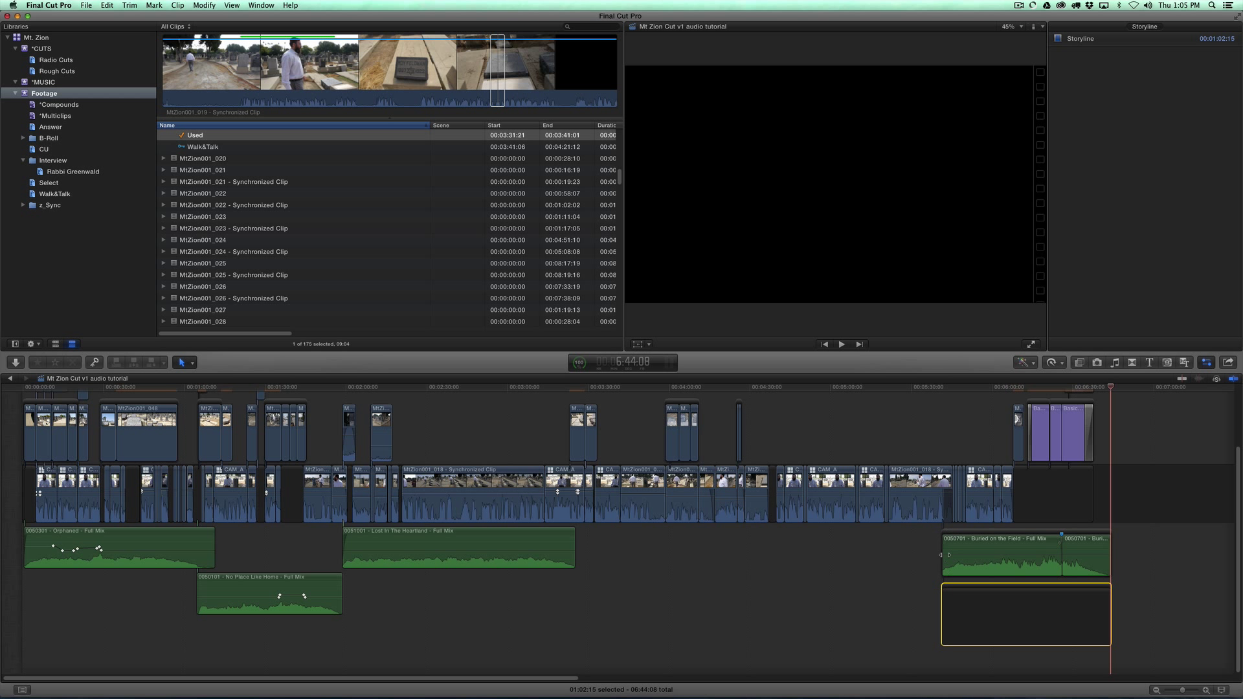
pyautogui.press('r')
pyautogui.moveTo(1013, 618); pyautogui.dragTo(1022, 614)
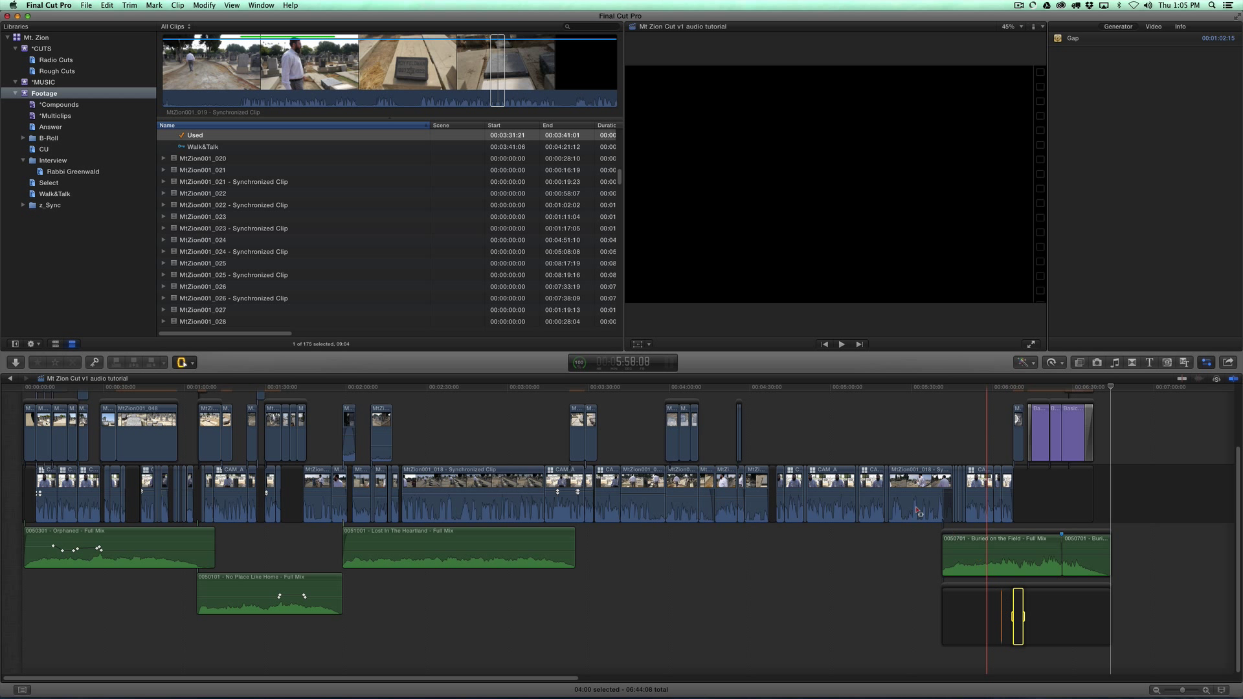
# Reveal the source clip, then overwrite three sound effects into marked ranges of the gap storyline.
pyautogui.click(497, 541)
pyautogui.hotkey('shift', 'f')
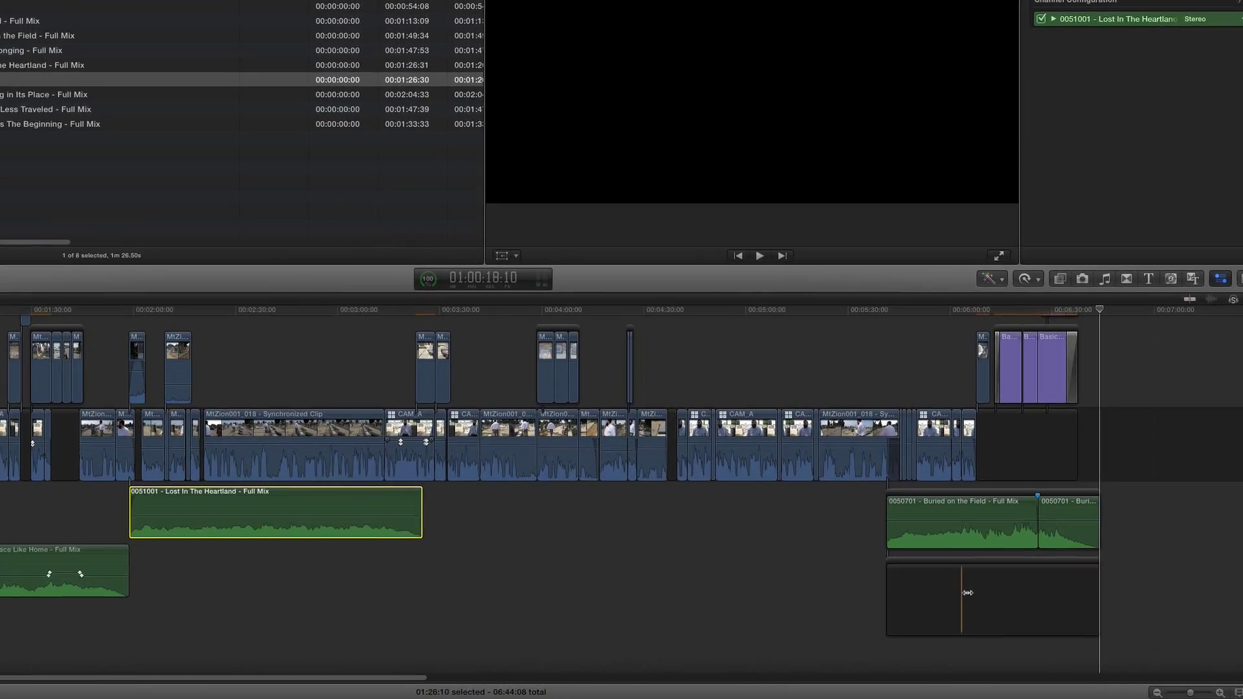
pyautogui.moveTo(1005, 615); pyautogui.dragTo(992, 614)
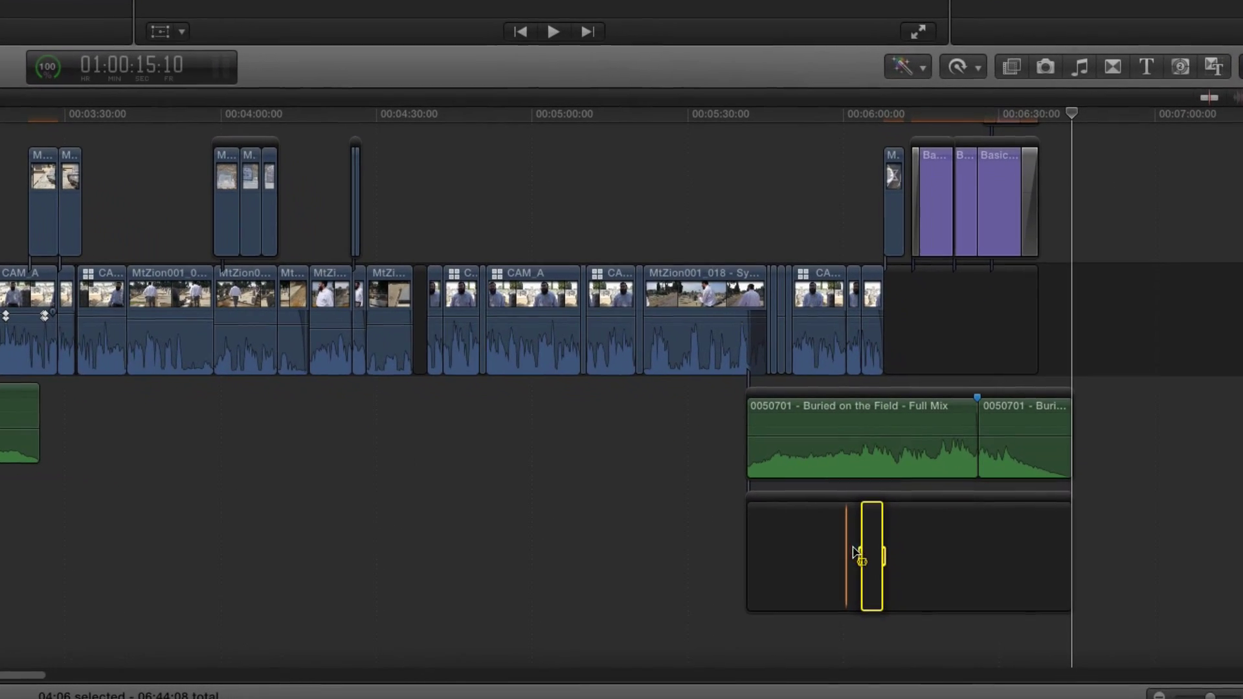
pyautogui.press('d')
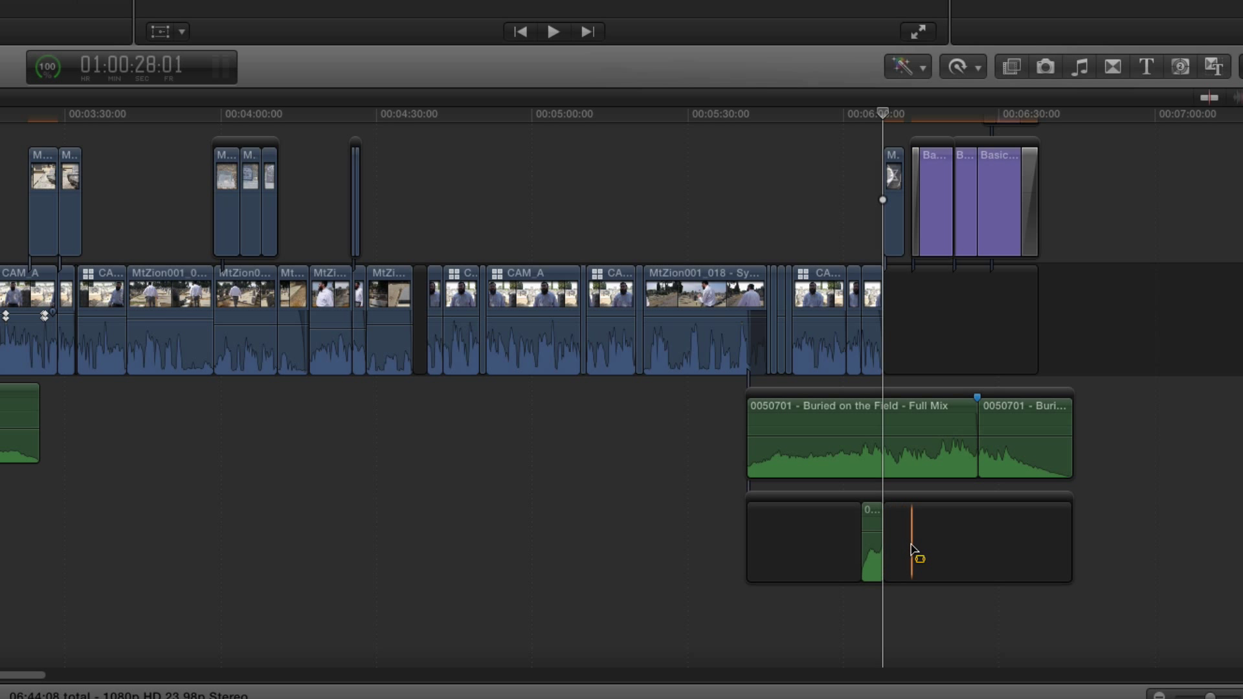
pyautogui.moveTo(911, 550); pyautogui.dragTo(951, 547)
pyautogui.press('d')
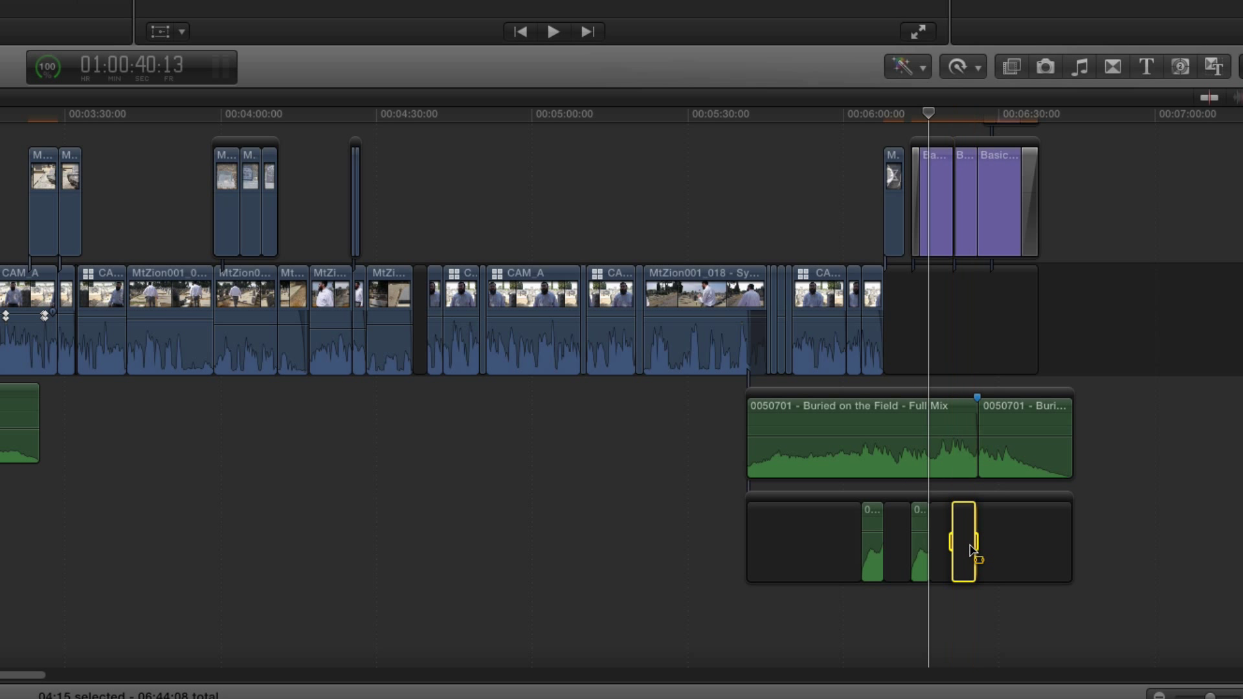
pyautogui.press('d')
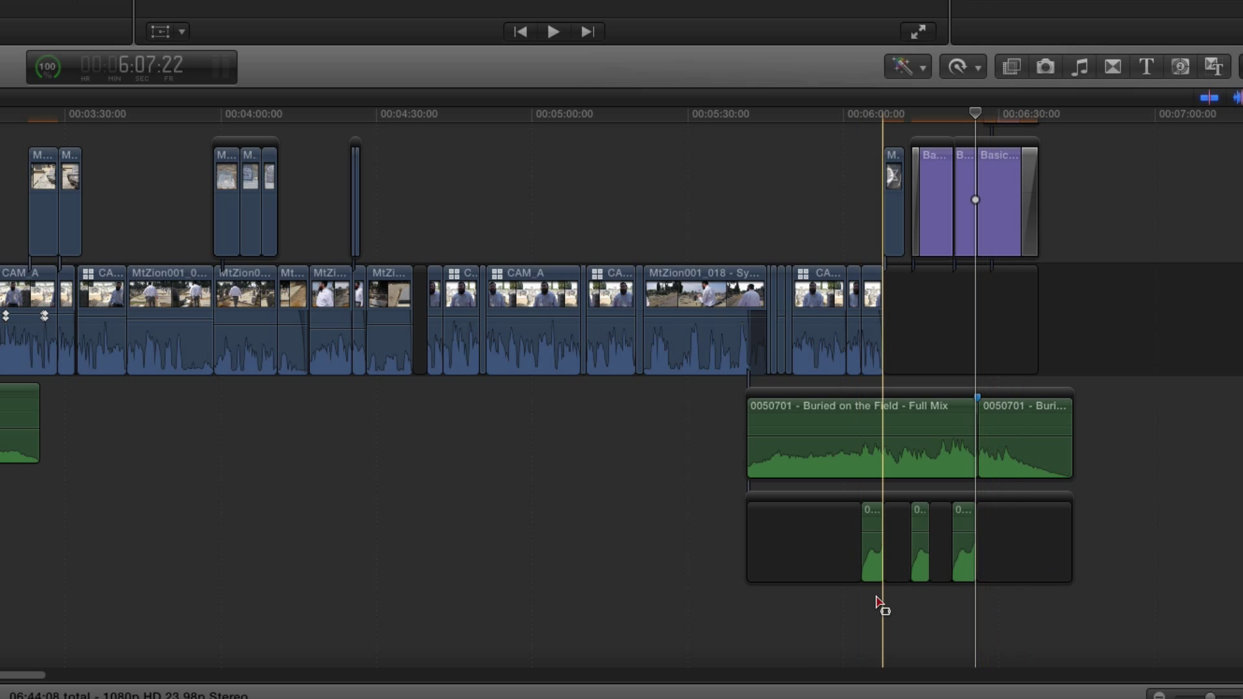
pyautogui.click(790, 113)
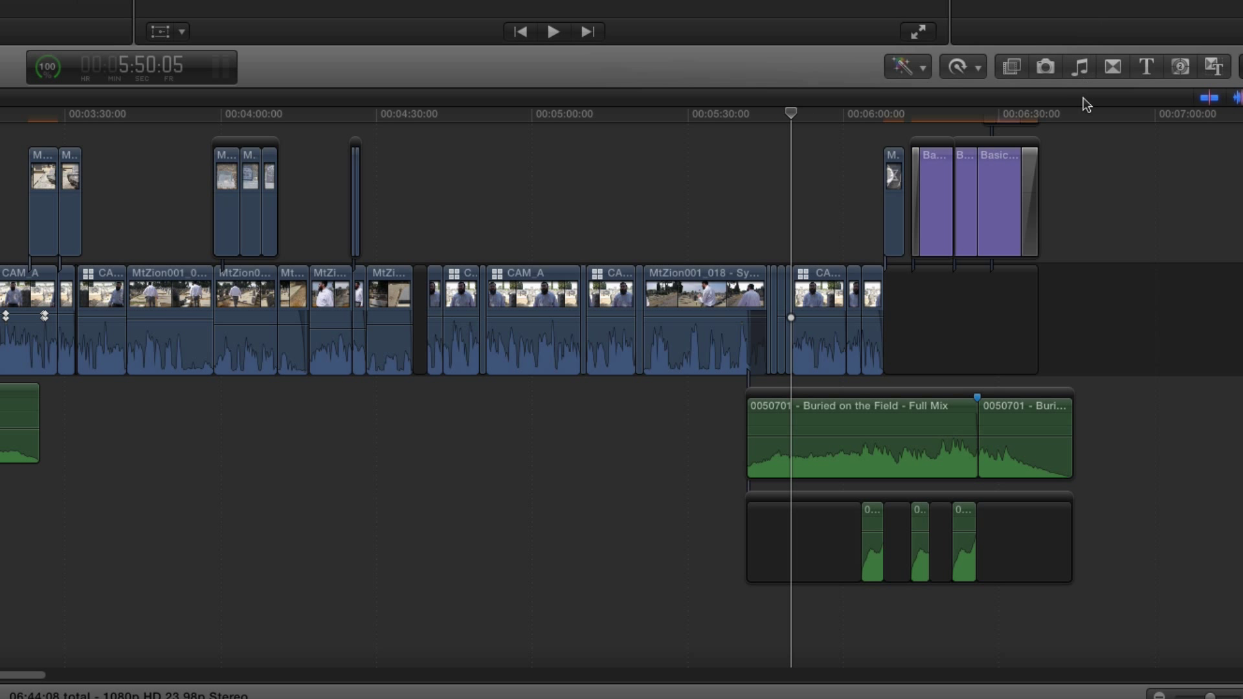
pyautogui.click(1121, 112)
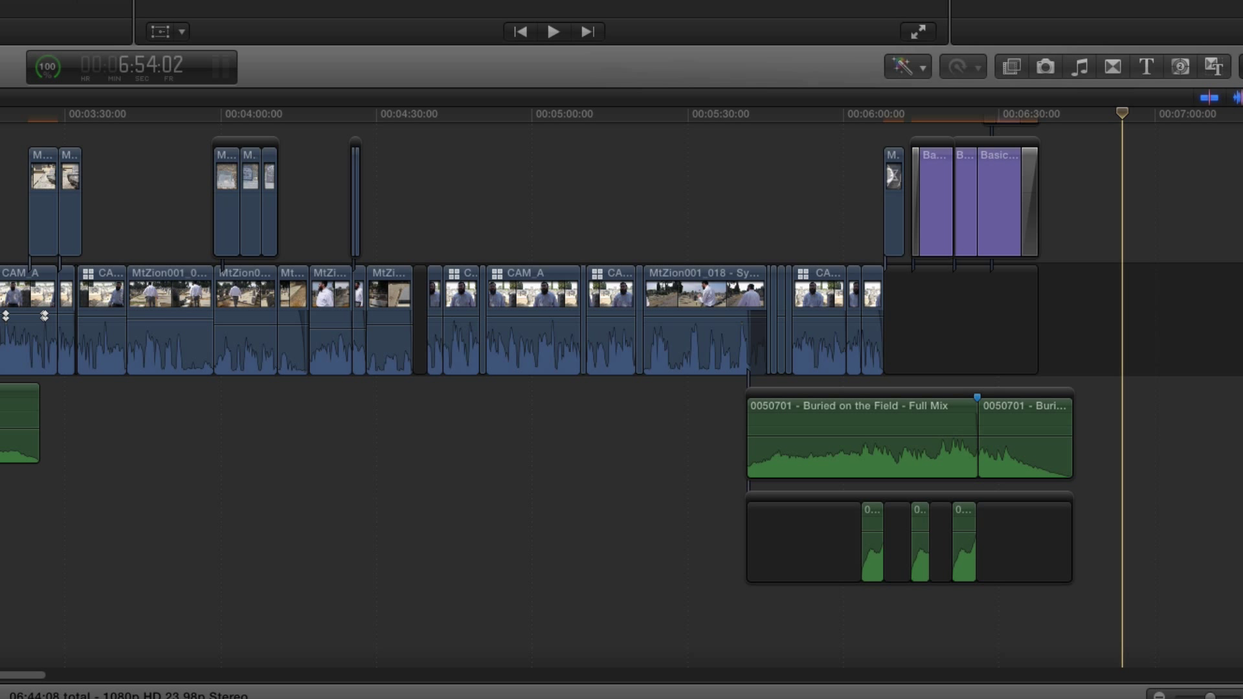
# Delete the empty gap after the third sound effect so the lower storyline ends there.
pyautogui.click(1043, 554)
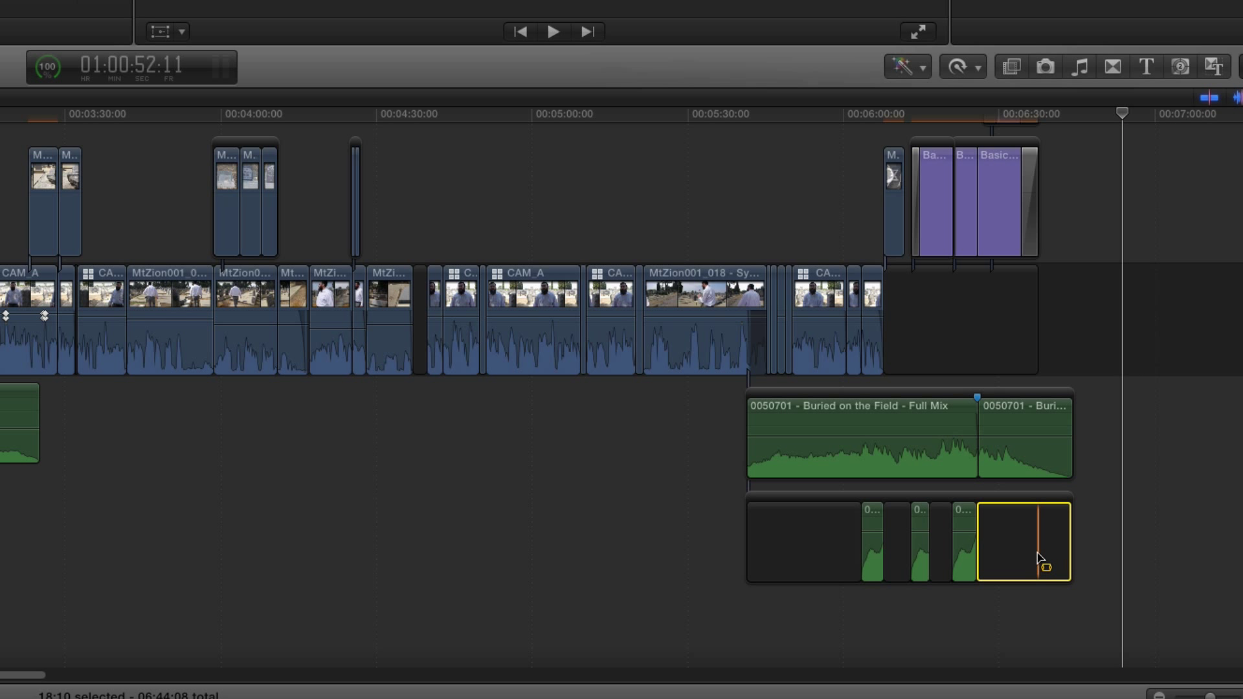
pyautogui.press('Delete')
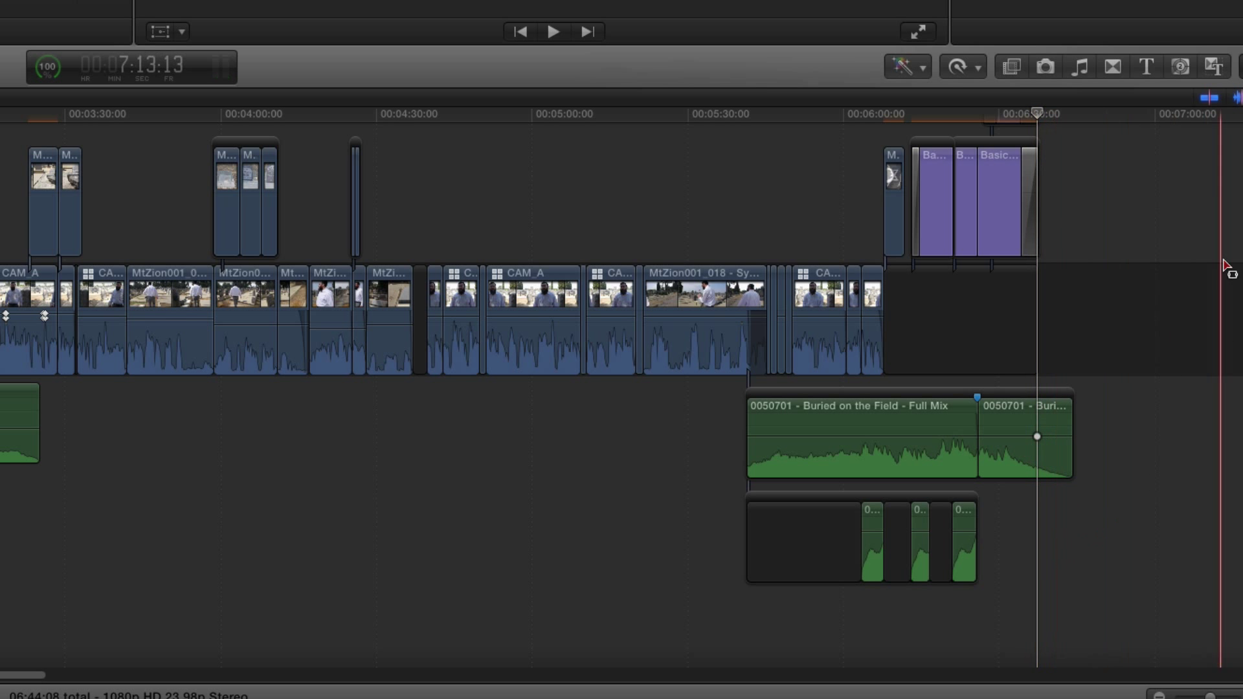
pyautogui.click(1142, 118)
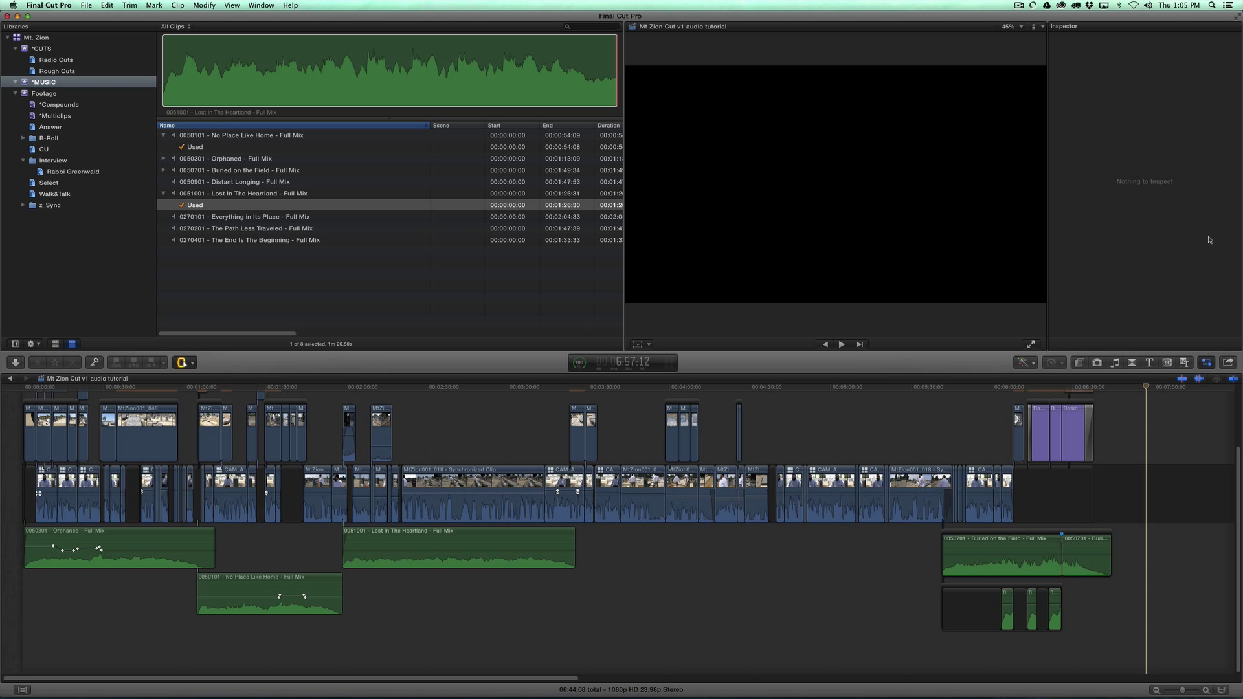